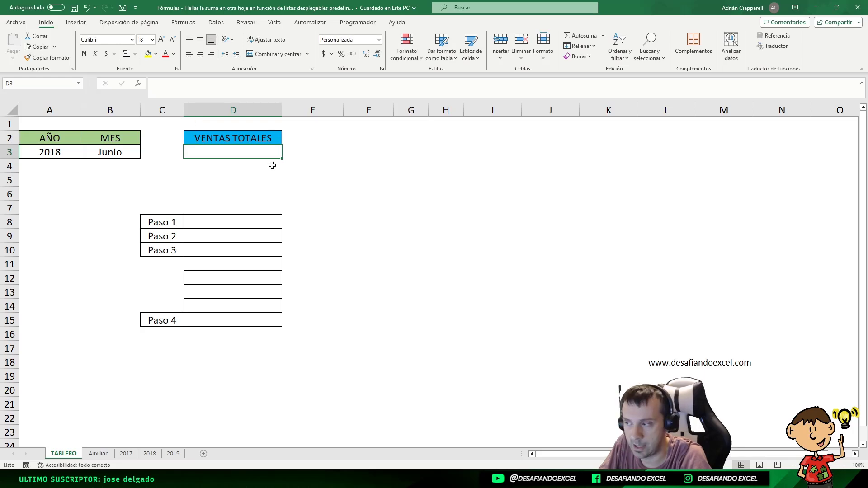
- Change the AÑO dropdown in A3 from 2018 to 2017
{"action": "left_click", "coordinate": [63, 151]}
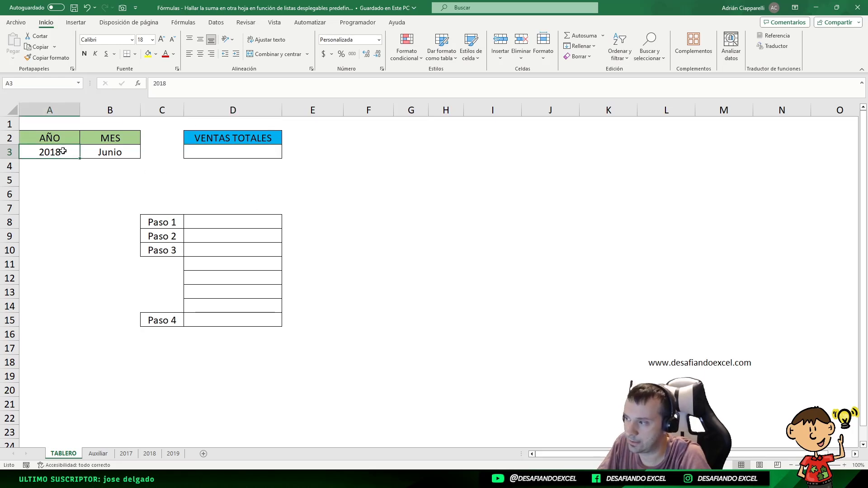
{"action": "left_click", "coordinate": [103, 151]}
{"action": "left_click", "coordinate": [59, 151]}
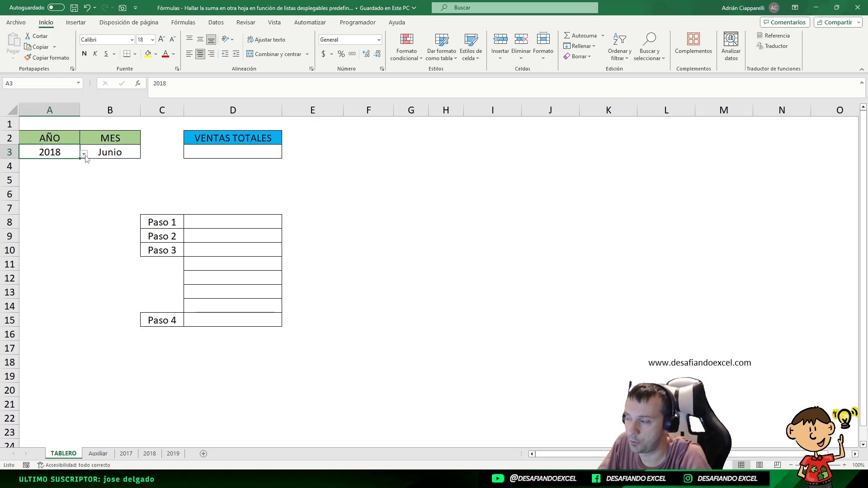
{"action": "left_click", "coordinate": [84, 154]}
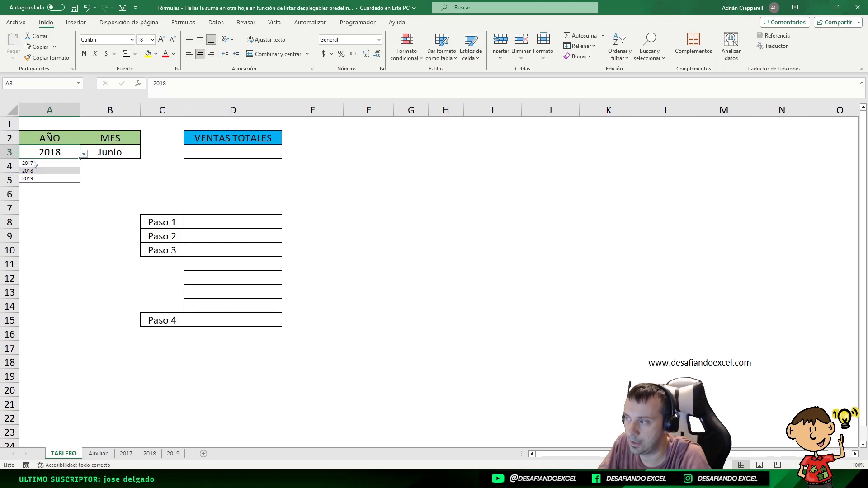
{"action": "left_click", "coordinate": [37, 163]}
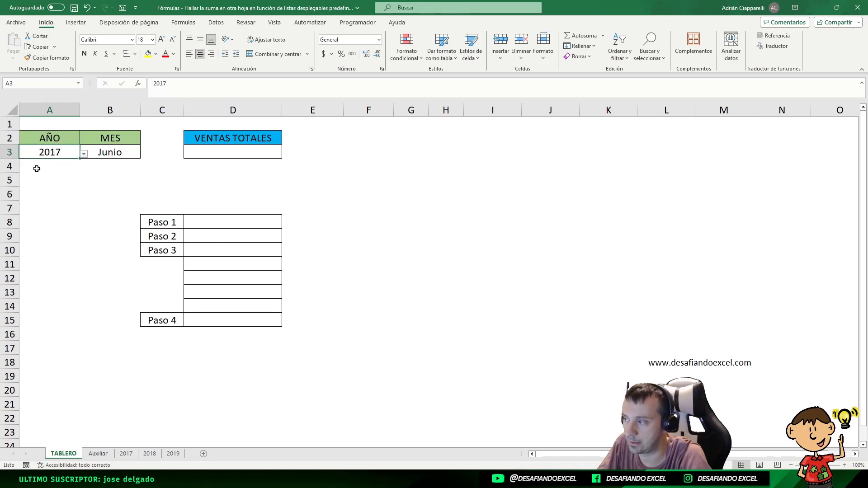
{"action": "left_click", "coordinate": [84, 154]}
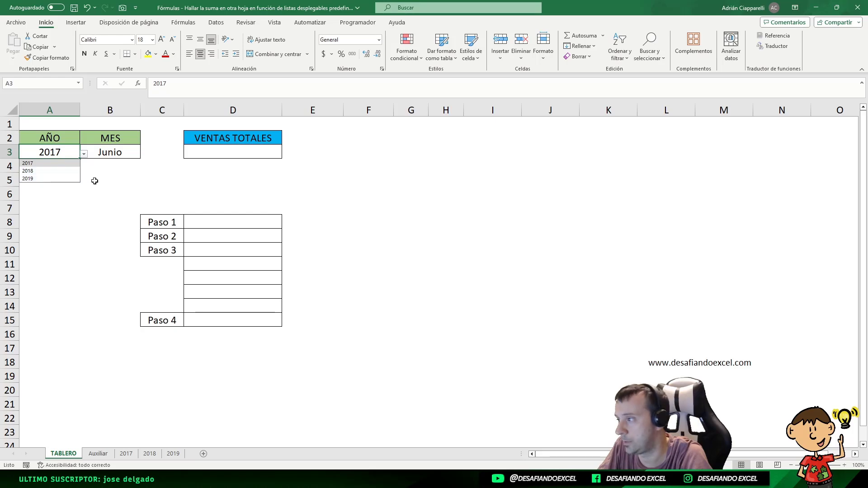
{"action": "left_click", "coordinate": [118, 175]}
- Check the MES dropdown in B3 and leave it set to Junio
{"action": "left_click", "coordinate": [131, 151]}
{"action": "left_click", "coordinate": [144, 154]}
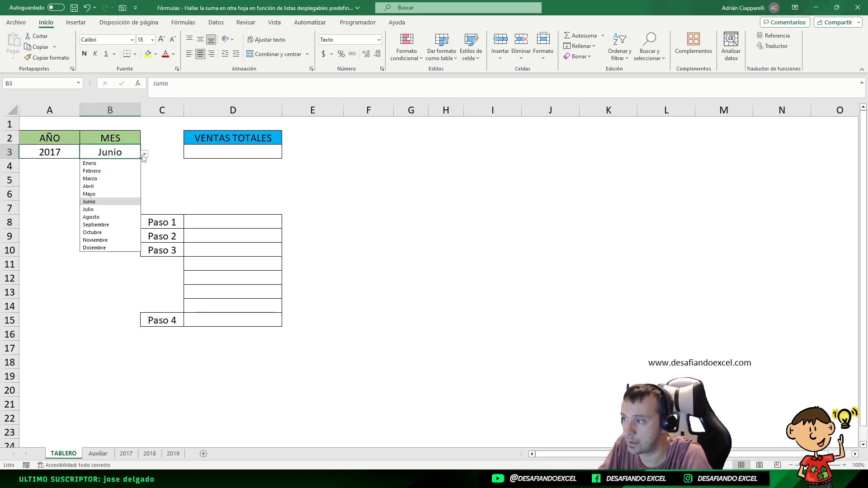
{"action": "left_click", "coordinate": [103, 151]}
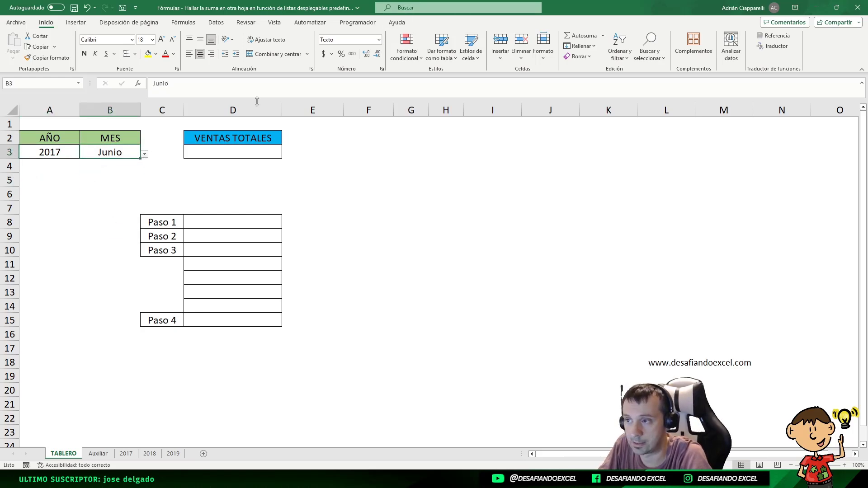
{"action": "left_click", "coordinate": [216, 22]}
{"action": "left_click", "coordinate": [542, 57]}
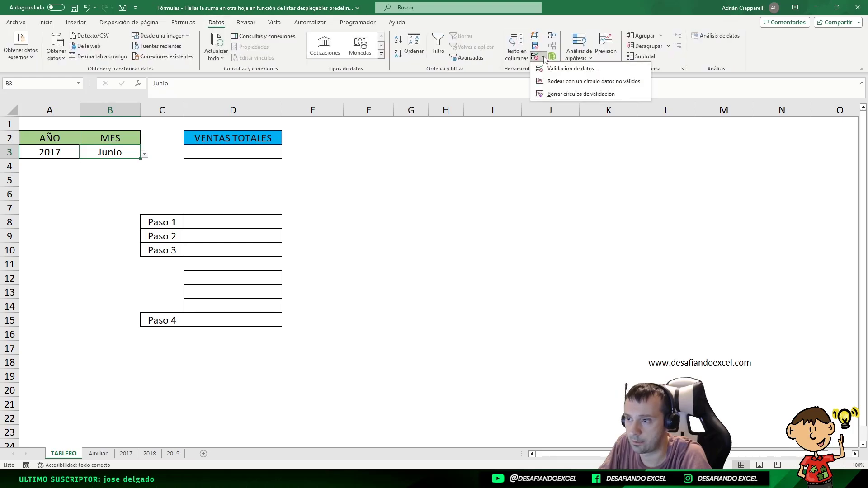
{"action": "left_click", "coordinate": [572, 68]}
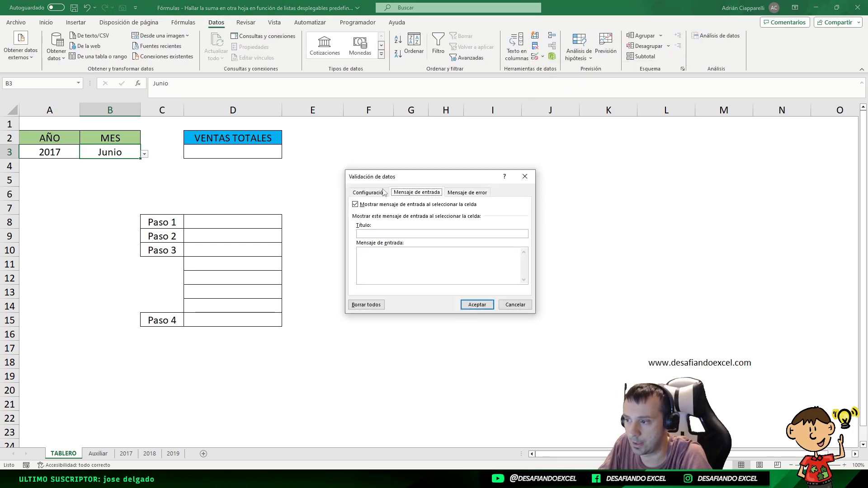
{"action": "left_click", "coordinate": [369, 192]}
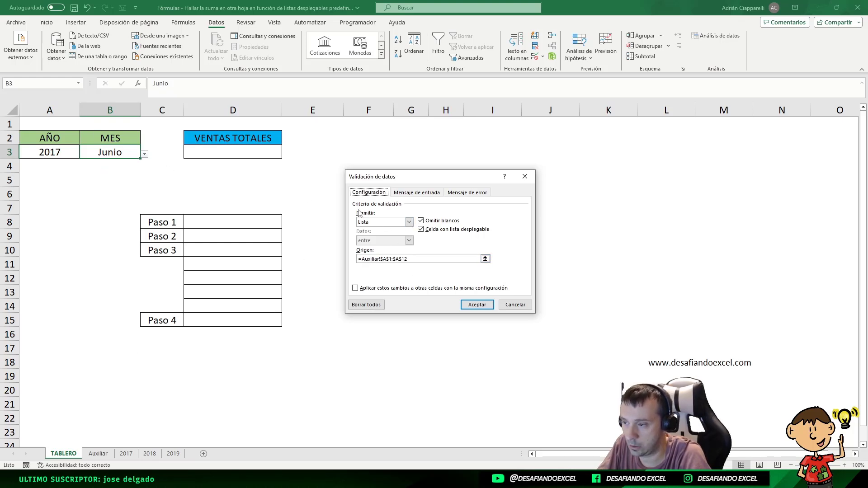
{"action": "left_click", "coordinate": [436, 195]}
{"action": "left_click", "coordinate": [467, 193]}
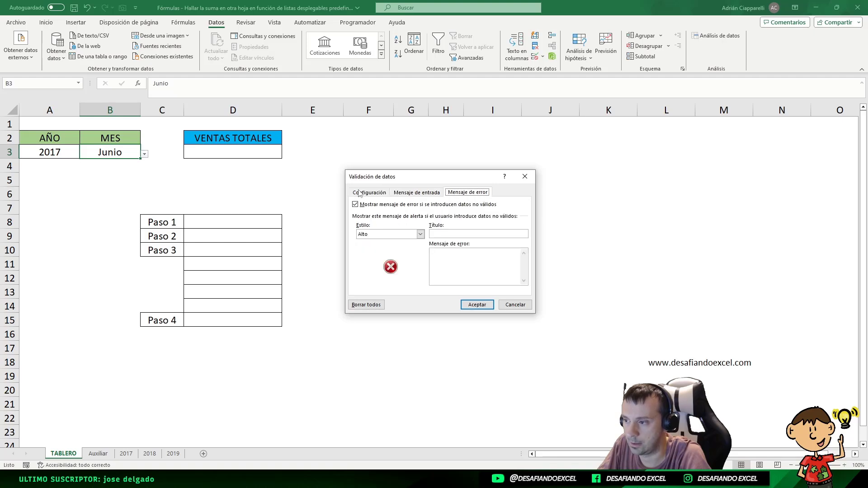
{"action": "left_click", "coordinate": [426, 195]}
{"action": "left_click", "coordinate": [368, 193]}
{"action": "left_click", "coordinate": [476, 304]}
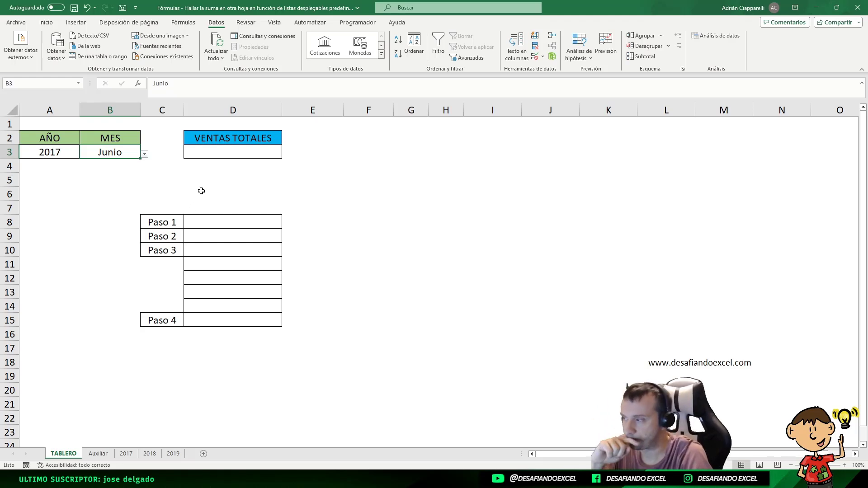
- Select D3 and A3 on TABLERO, then view the 2017 product sales sheet
{"action": "left_click", "coordinate": [186, 152]}
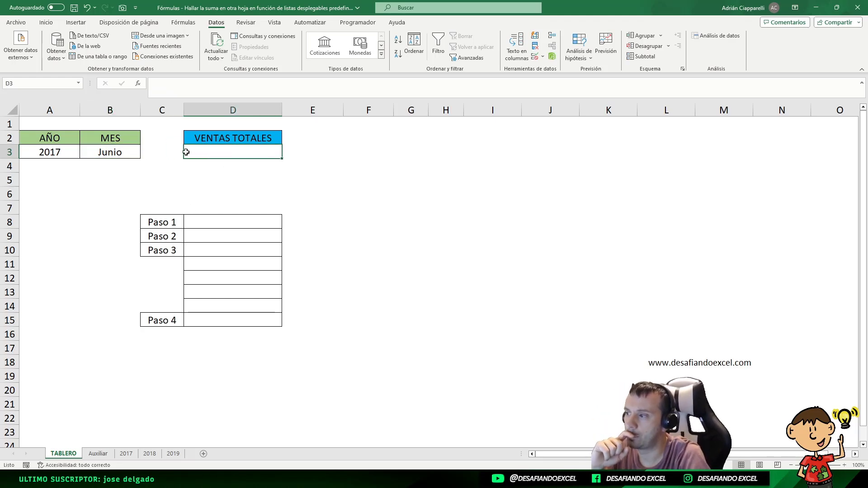
{"action": "left_click", "coordinate": [67, 152]}
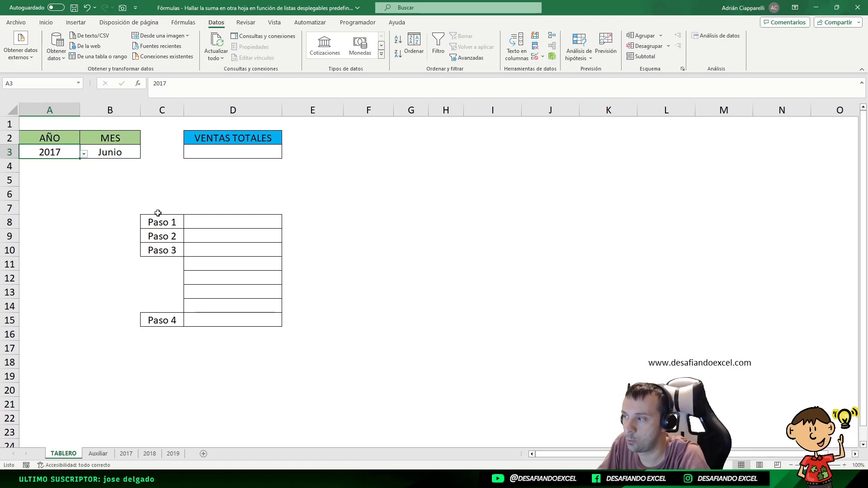
{"action": "left_click", "coordinate": [126, 456]}
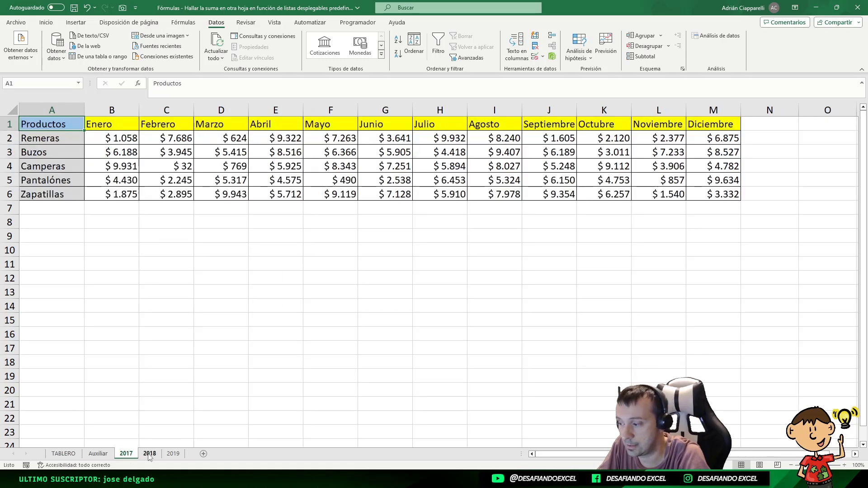
- Compare the 2017, 2018 and 2019 sales sheets, then return to TABLERO cell D3
{"action": "left_click", "coordinate": [149, 454]}
{"action": "left_click", "coordinate": [174, 455]}
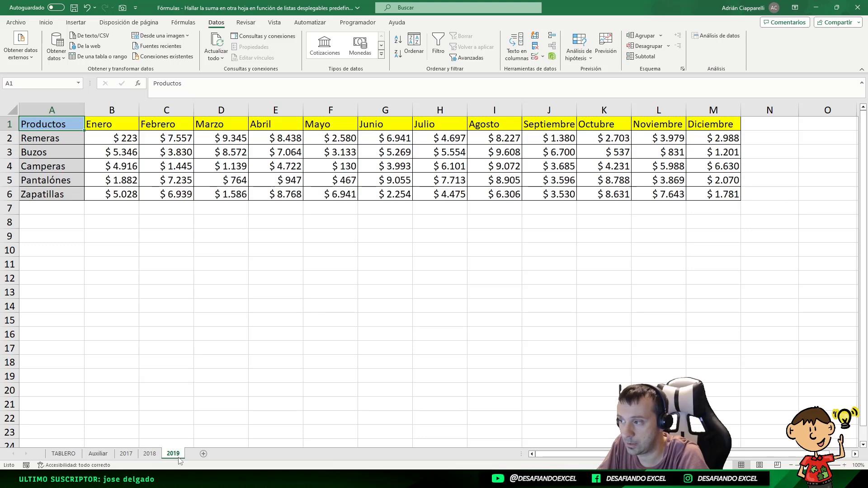
{"action": "left_click", "coordinate": [126, 457]}
{"action": "left_click", "coordinate": [145, 454]}
{"action": "left_click", "coordinate": [126, 454]}
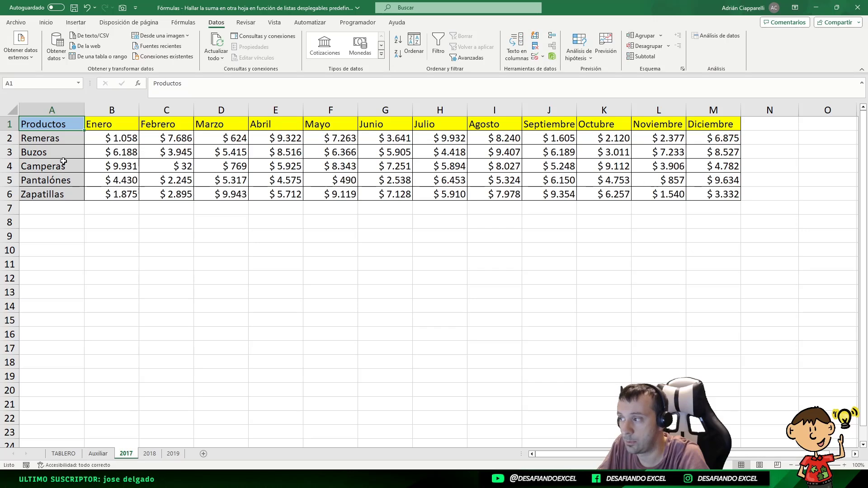
{"action": "left_click", "coordinate": [149, 454]}
{"action": "left_click", "coordinate": [173, 454]}
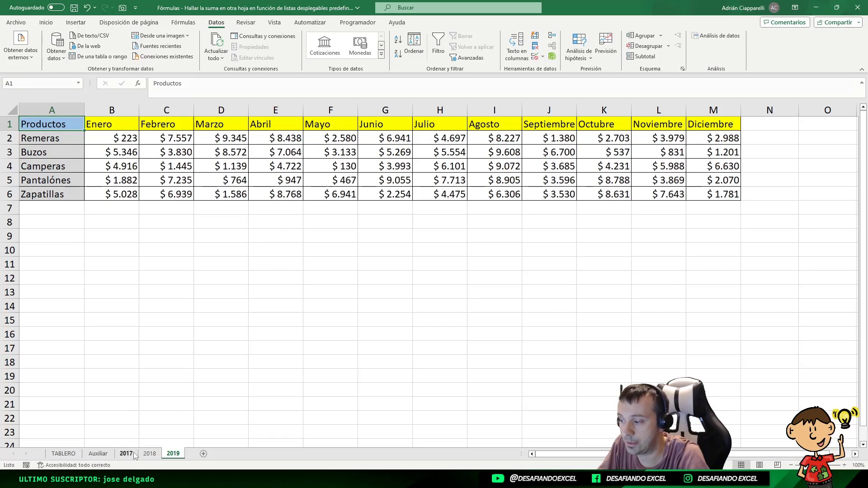
{"action": "left_click", "coordinate": [126, 454]}
{"action": "left_click", "coordinate": [149, 454]}
{"action": "left_click", "coordinate": [173, 454]}
{"action": "left_click", "coordinate": [126, 454]}
{"action": "left_click", "coordinate": [150, 454]}
{"action": "left_click", "coordinate": [173, 454]}
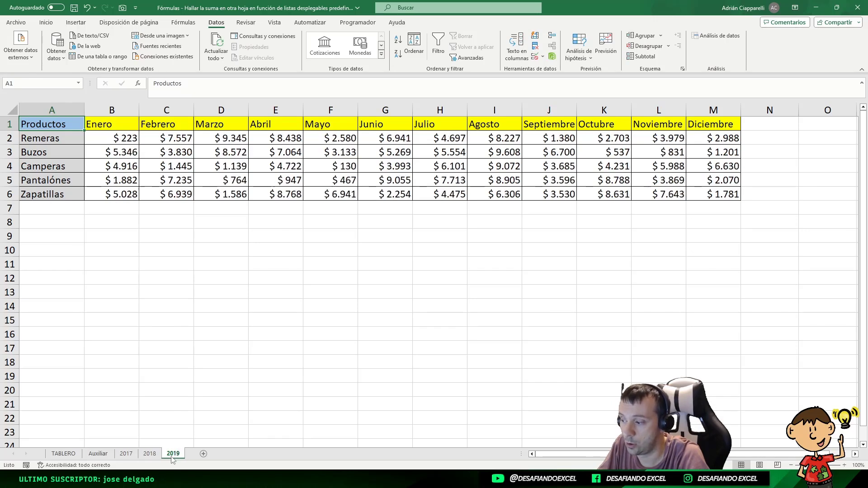
{"action": "left_click", "coordinate": [126, 454]}
{"action": "left_click", "coordinate": [150, 454]}
{"action": "left_click", "coordinate": [173, 454]}
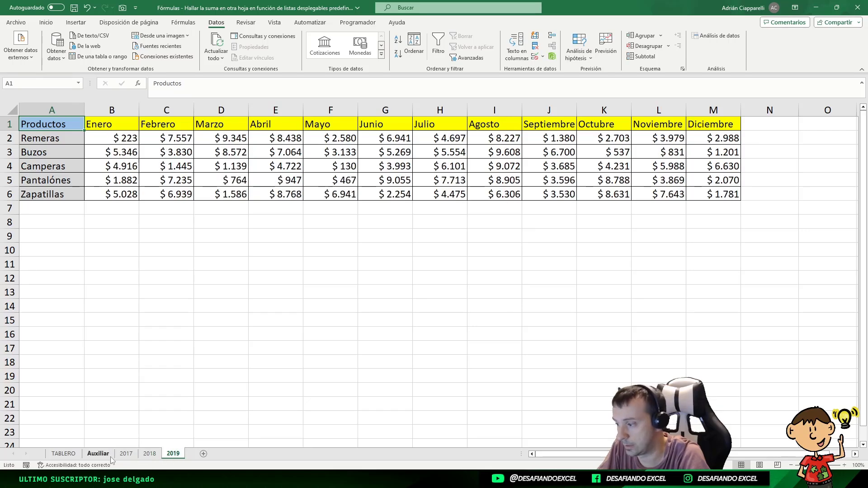
{"action": "left_click", "coordinate": [126, 454]}
{"action": "left_click", "coordinate": [150, 454]}
{"action": "left_click", "coordinate": [173, 454]}
{"action": "left_click", "coordinate": [126, 454]}
{"action": "left_click", "coordinate": [149, 454]}
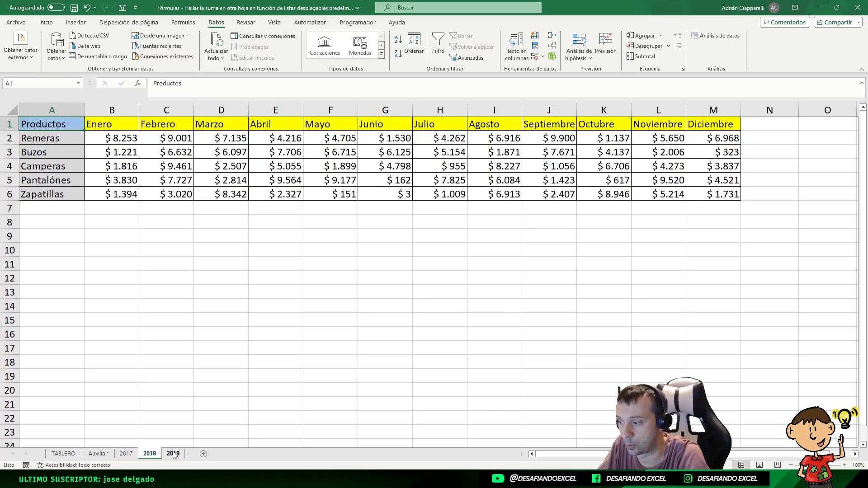
{"action": "left_click", "coordinate": [173, 454]}
{"action": "left_click", "coordinate": [127, 454]}
{"action": "left_click", "coordinate": [150, 454]}
{"action": "left_click", "coordinate": [173, 454]}
{"action": "left_click", "coordinate": [126, 454]}
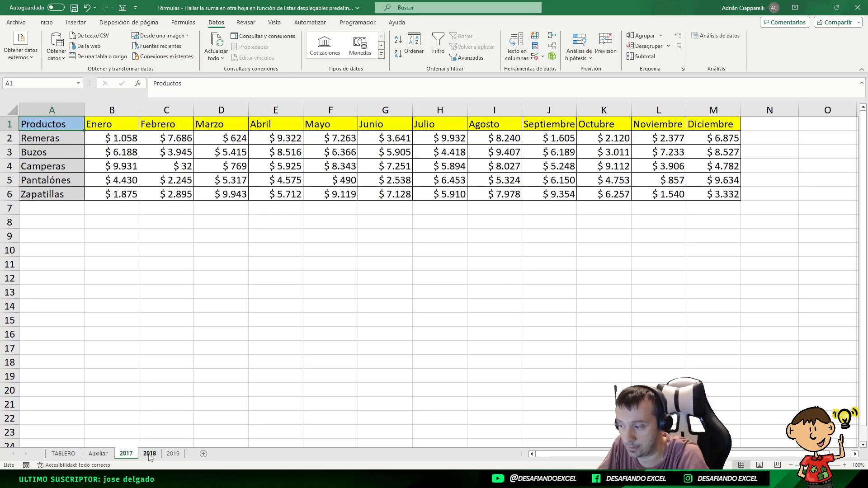
{"action": "left_click", "coordinate": [149, 454]}
{"action": "left_click", "coordinate": [173, 454]}
{"action": "left_click", "coordinate": [126, 454]}
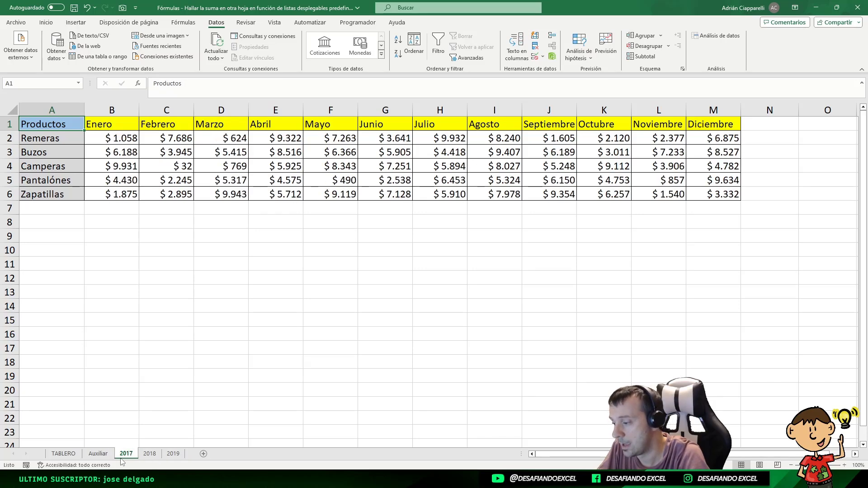
{"action": "left_click", "coordinate": [63, 454]}
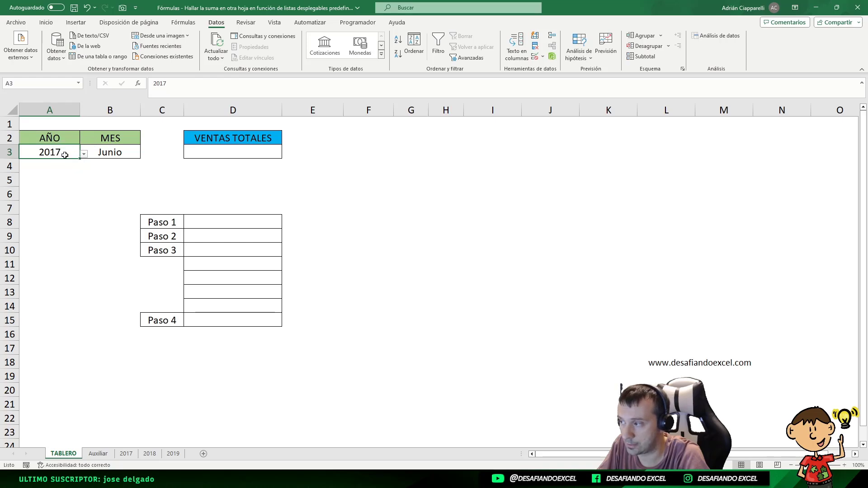
{"action": "left_click", "coordinate": [208, 151]}
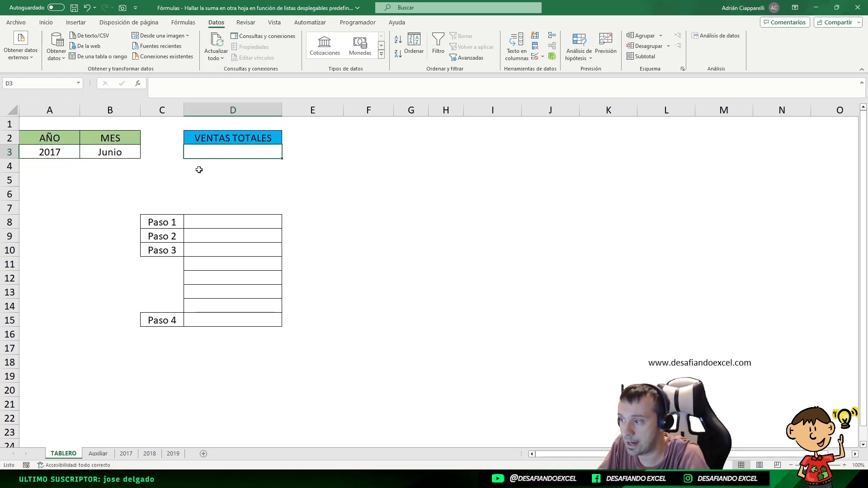
{"action": "left_click", "coordinate": [151, 454]}
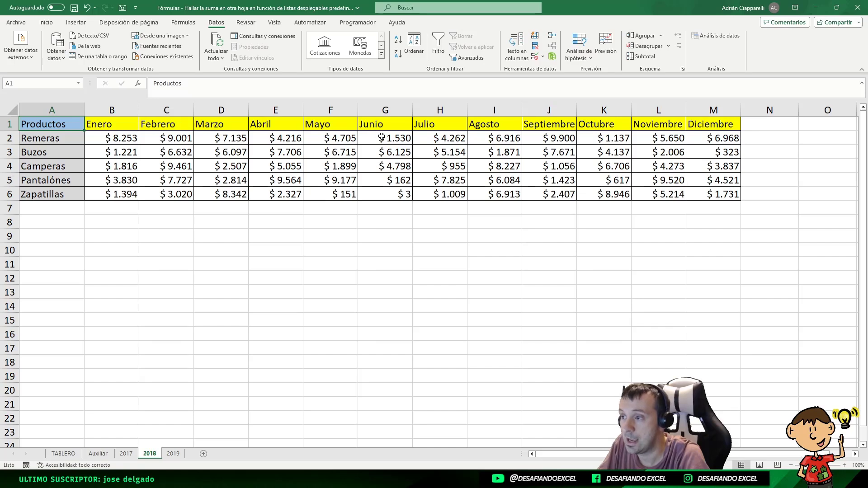
{"action": "left_click_drag", "start_coordinate": [384, 138], "coordinate": [365, 195]}
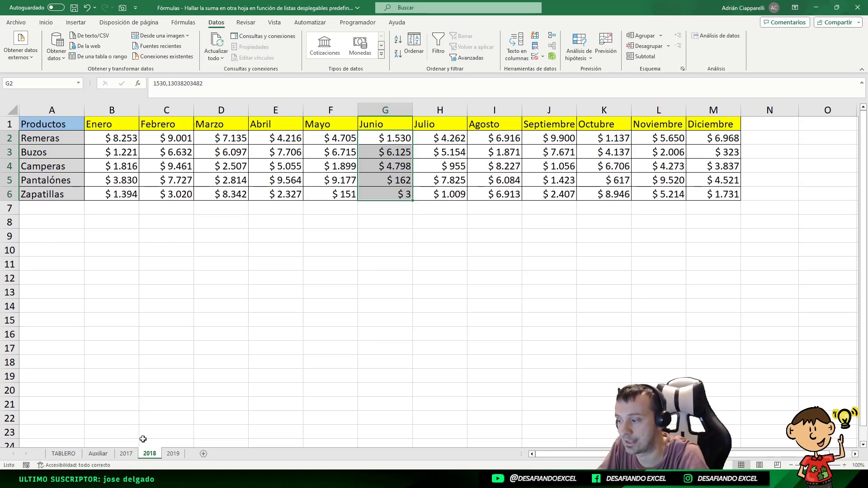
{"action": "left_click", "coordinate": [63, 454]}
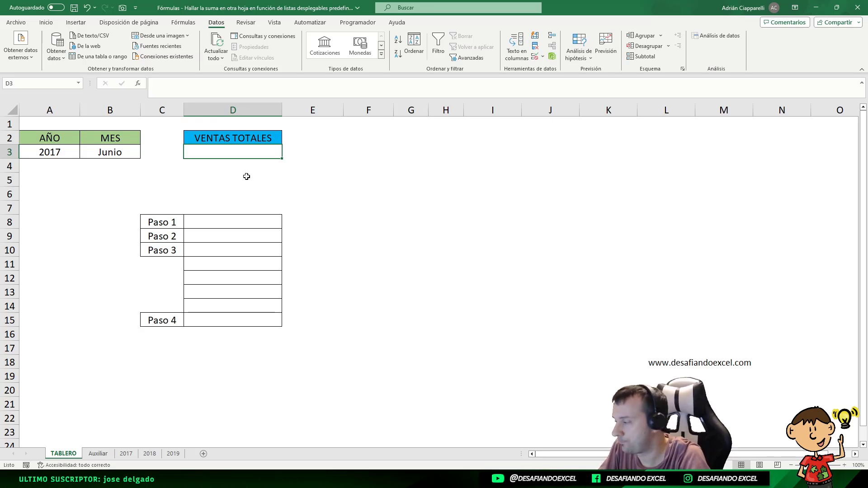
- Review the Auxiliar sheet's months Enero–Diciembre and their ranges B2:B6 through M2:M6
{"action": "left_click", "coordinate": [103, 454]}
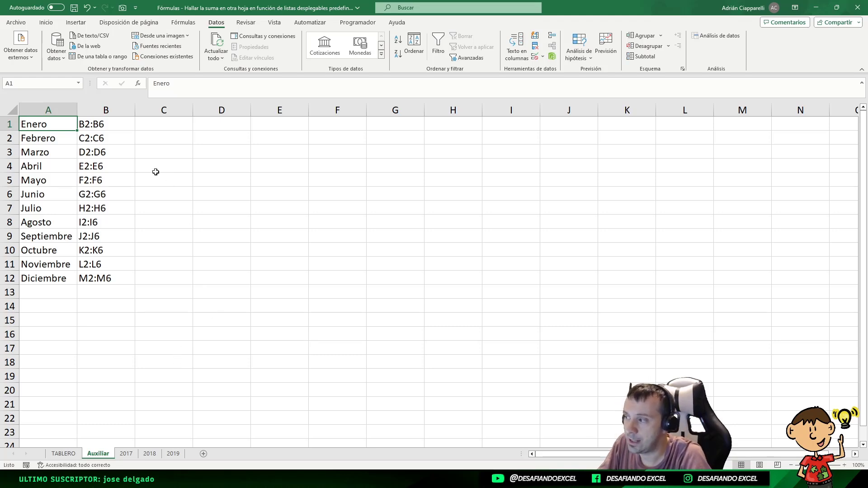
{"action": "left_click_drag", "start_coordinate": [59, 121], "coordinate": [52, 277]}
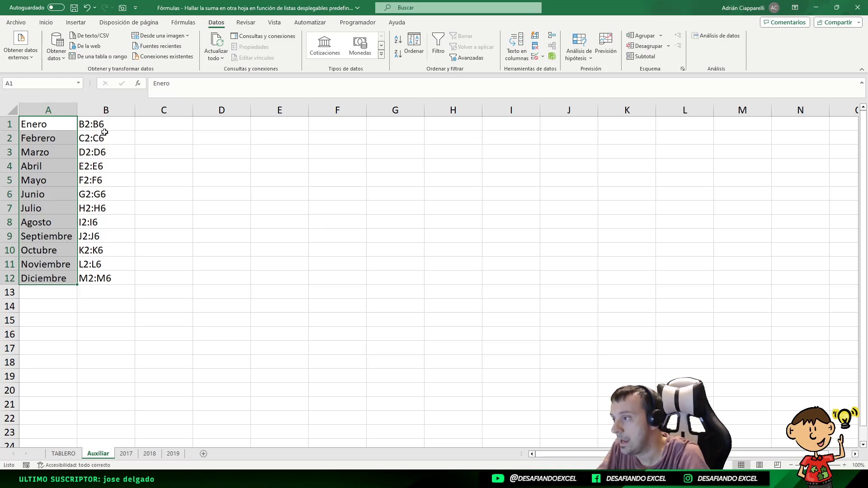
{"action": "left_click_drag", "start_coordinate": [108, 125], "coordinate": [108, 277]}
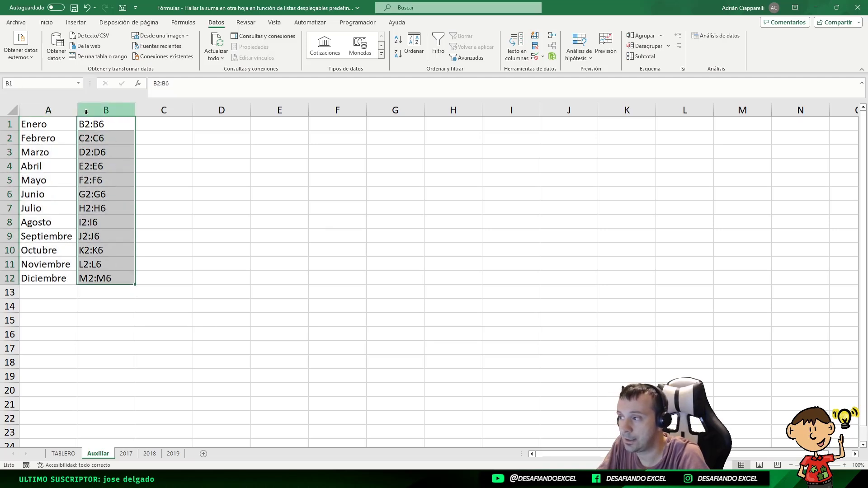
{"action": "left_click", "coordinate": [104, 120]}
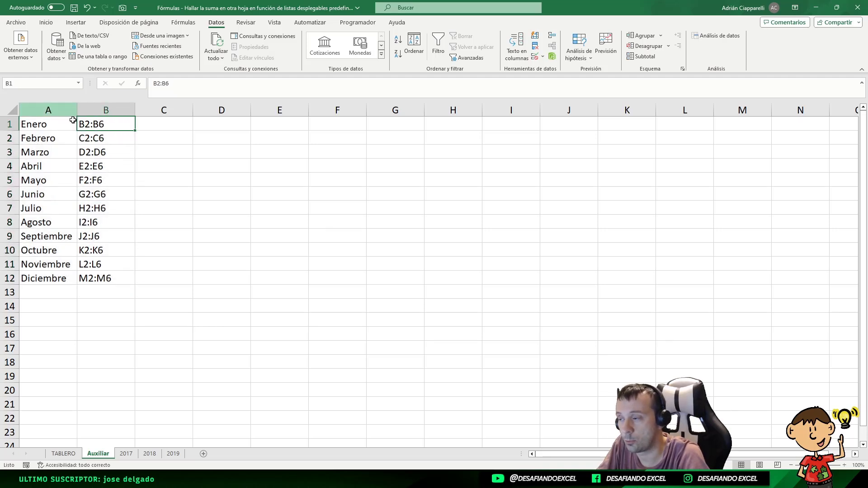
{"action": "left_click", "coordinate": [49, 23]}
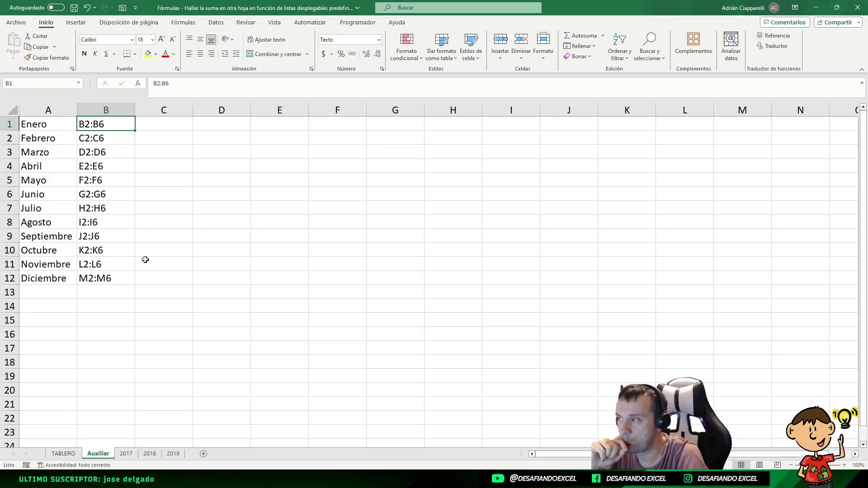
{"action": "left_click", "coordinate": [126, 453]}
{"action": "left_click_drag", "start_coordinate": [120, 138], "coordinate": [124, 192]}
{"action": "left_click", "coordinate": [124, 192]}
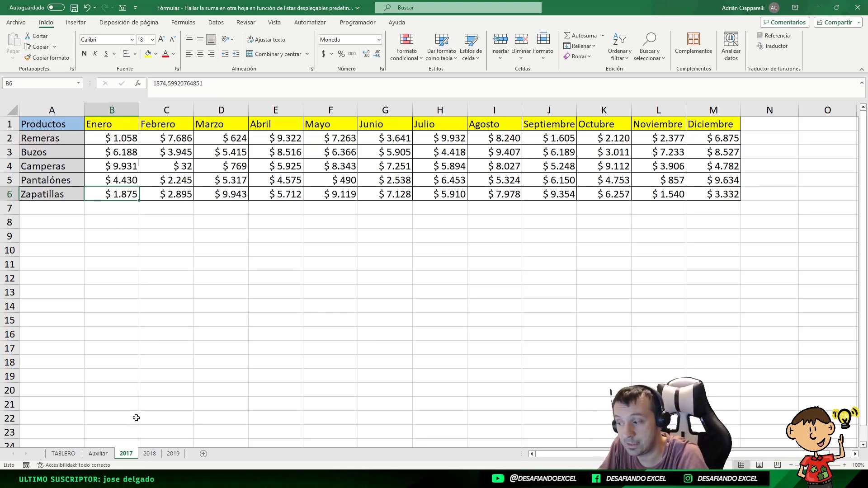
{"action": "left_click", "coordinate": [98, 453]}
{"action": "left_click", "coordinate": [64, 128]}
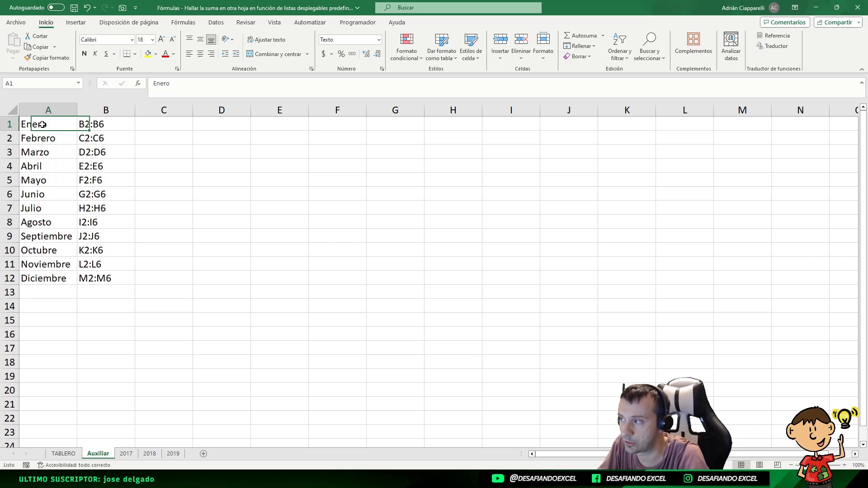
{"action": "left_click", "coordinate": [97, 127]}
{"action": "left_click", "coordinate": [125, 454]}
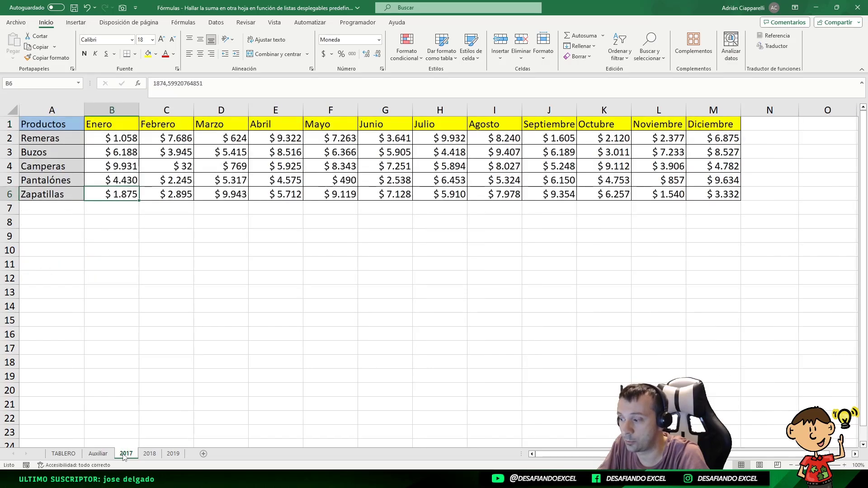
{"action": "left_click", "coordinate": [98, 453]}
{"action": "left_click", "coordinate": [150, 454]}
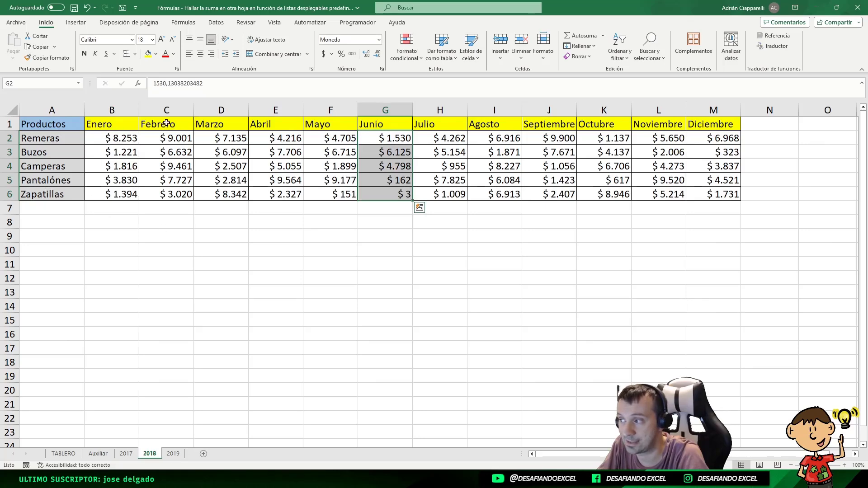
{"action": "left_click_drag", "start_coordinate": [109, 143], "coordinate": [104, 190]}
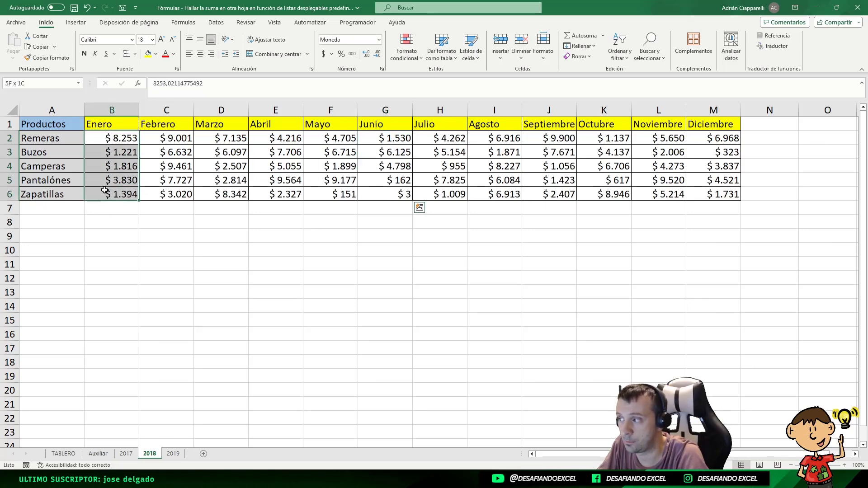
{"action": "left_click", "coordinate": [180, 456]}
{"action": "left_click_drag", "start_coordinate": [111, 137], "coordinate": [110, 194]}
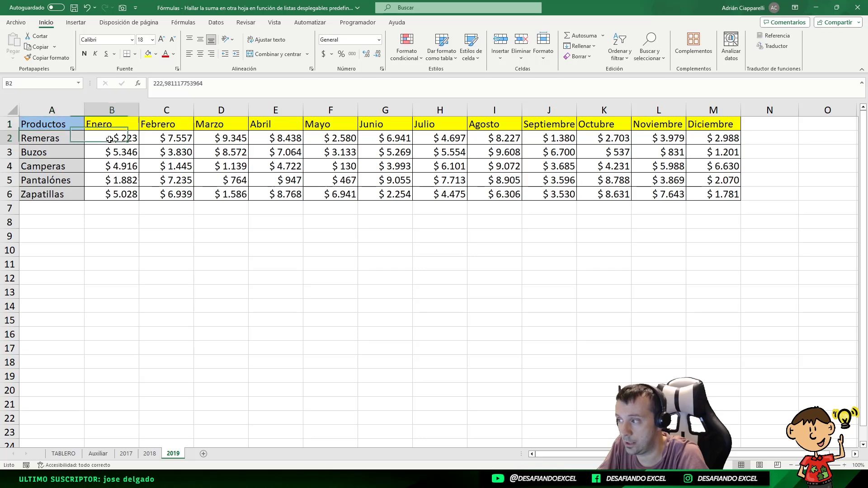
{"action": "left_click", "coordinate": [126, 454]}
{"action": "left_click", "coordinate": [100, 142]}
{"action": "left_click_drag", "start_coordinate": [100, 142], "coordinate": [107, 195]}
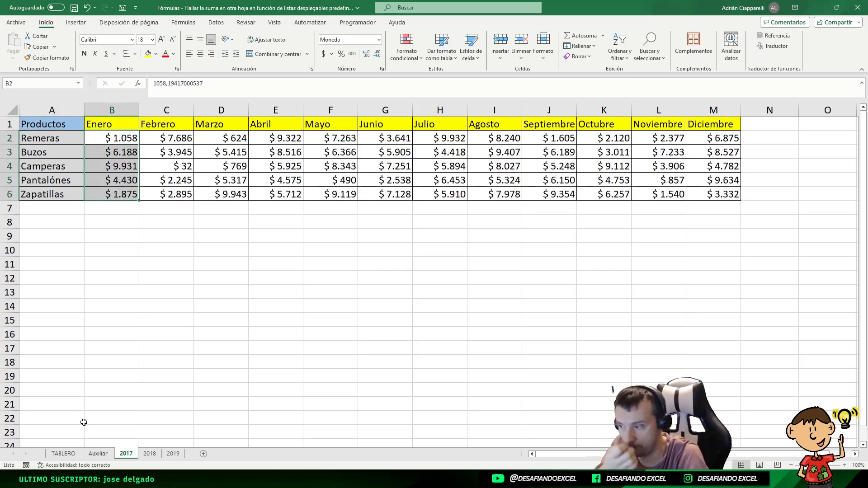
{"action": "left_click", "coordinate": [107, 455]}
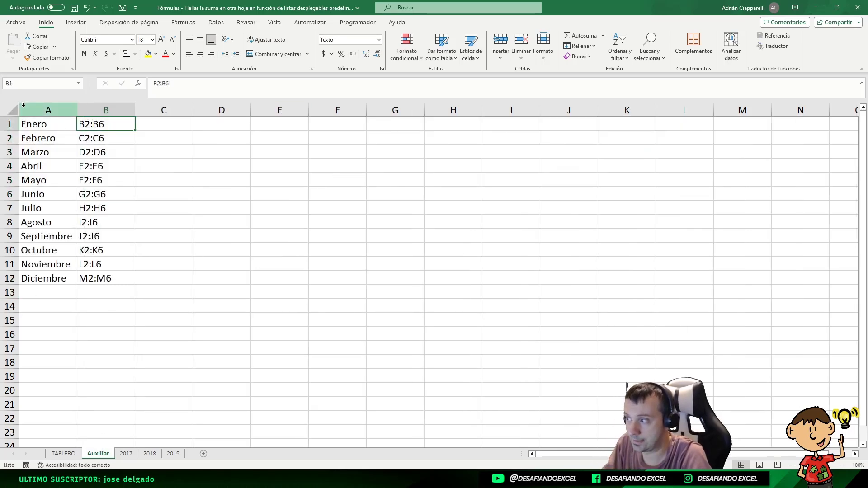
{"action": "left_click_drag", "start_coordinate": [53, 122], "coordinate": [74, 276]}
{"action": "left_click_drag", "start_coordinate": [97, 124], "coordinate": [114, 276]}
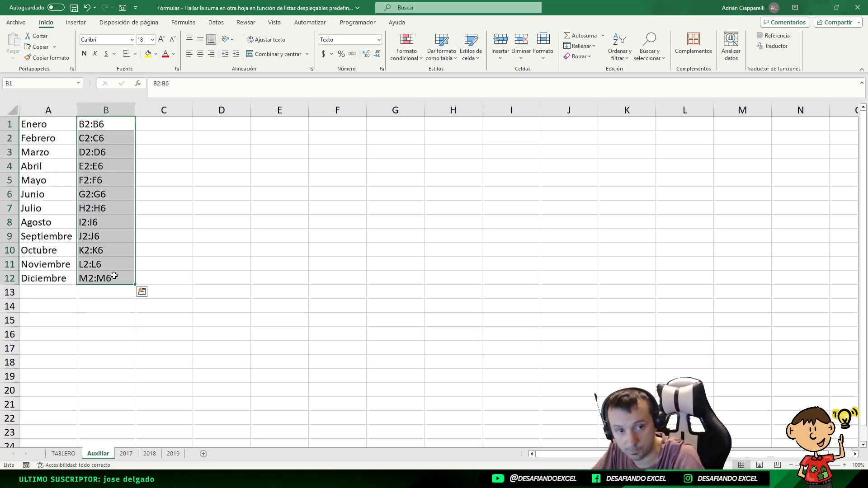
{"action": "key", "text": "ctrl+Home"}
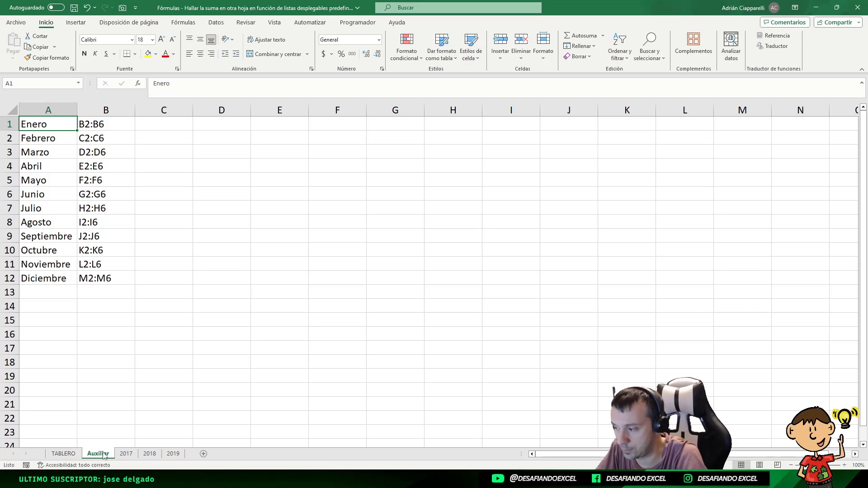
- Start a =BUSCARV( lookup formula in TABLERO cell D8 beside Paso 1
{"action": "left_click", "coordinate": [66, 453]}
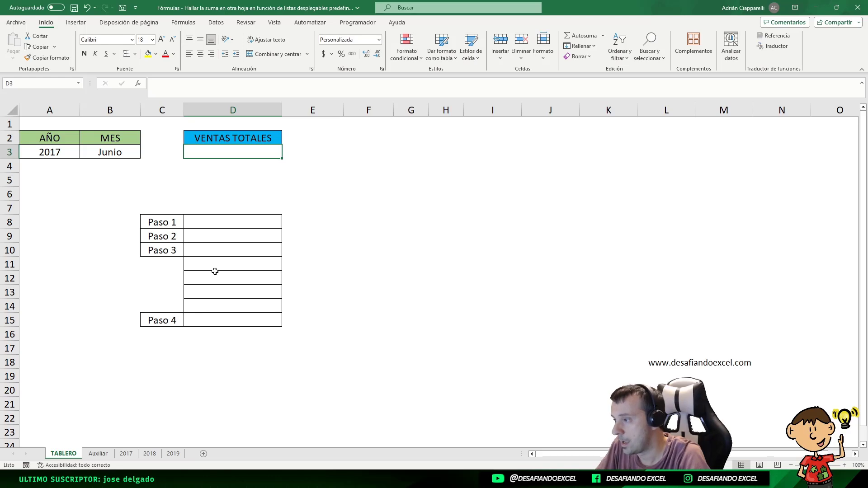
{"action": "left_click", "coordinate": [223, 217]}
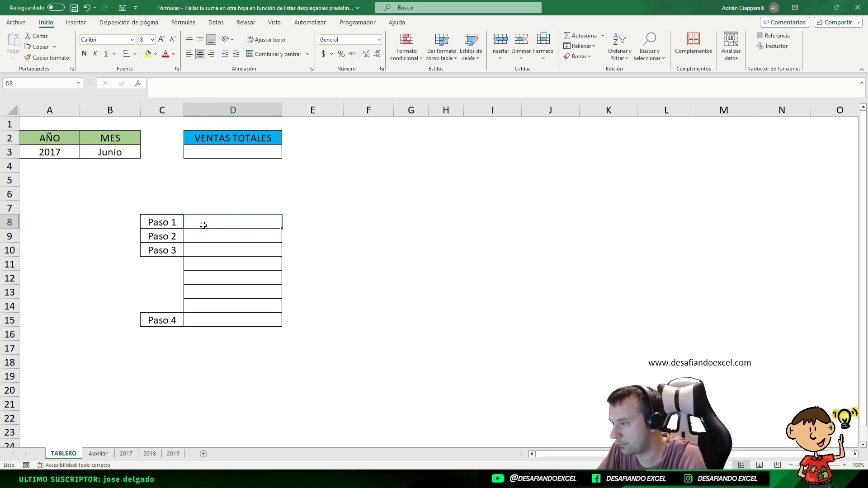
{"action": "key", "text": "BackSpace"}
{"action": "type", "text": "="}
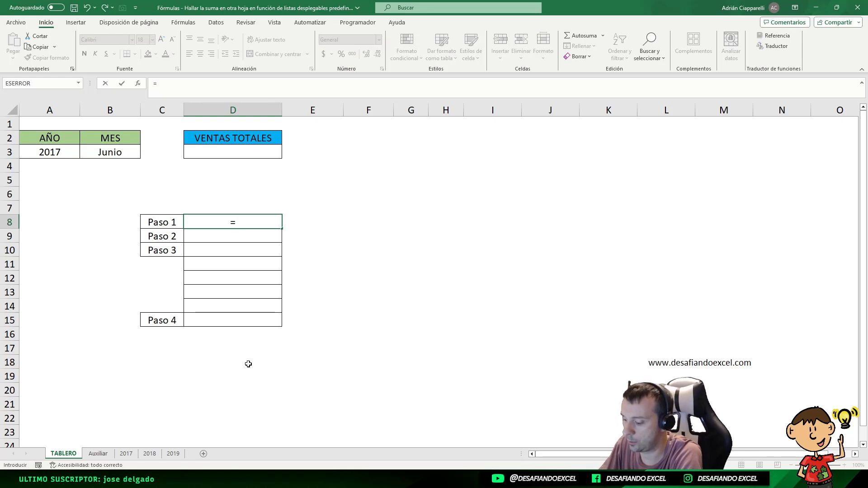
{"action": "type", "text": "BUS"}
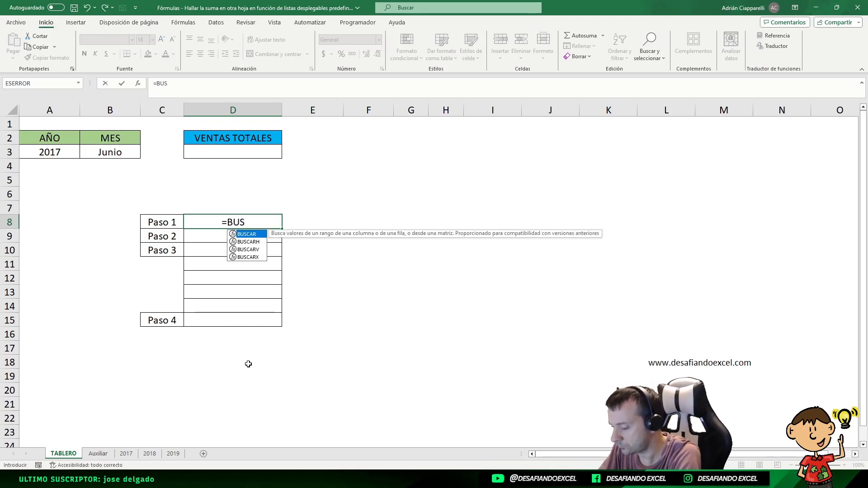
{"action": "type", "text": "CARV"}
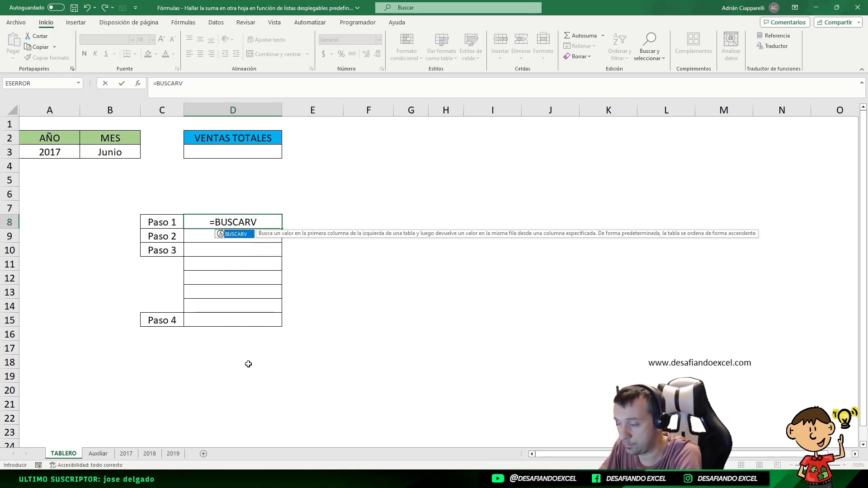
{"action": "type", "text": "("}
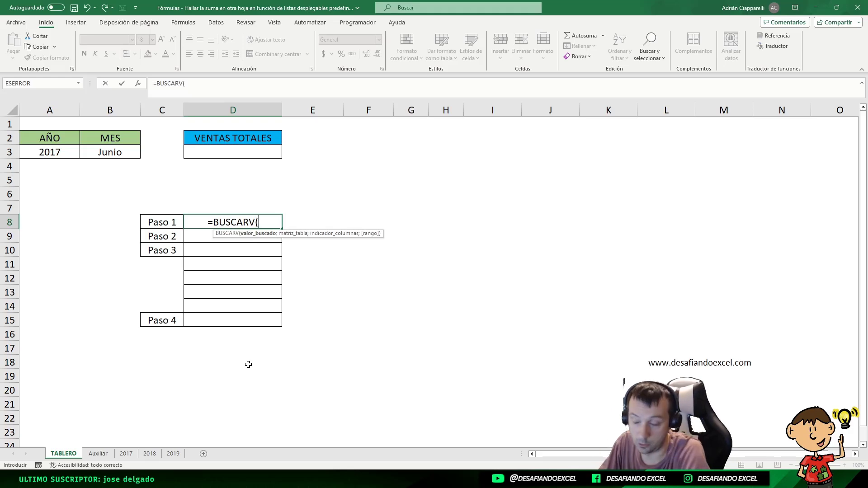
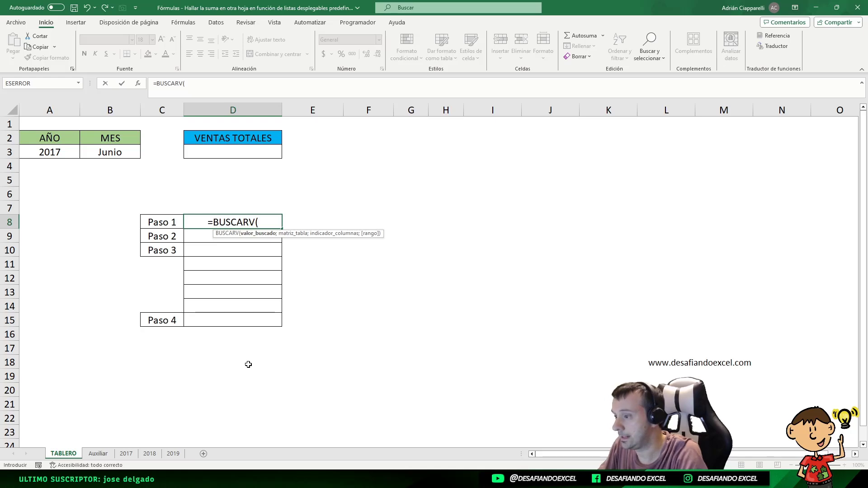
- Enter =BUSCARV(B3;Auxiliar!A1:B12;2;0) in D8 so Paso 1 returns G2:G6 for Junio
{"action": "left_click", "coordinate": [107, 152]}
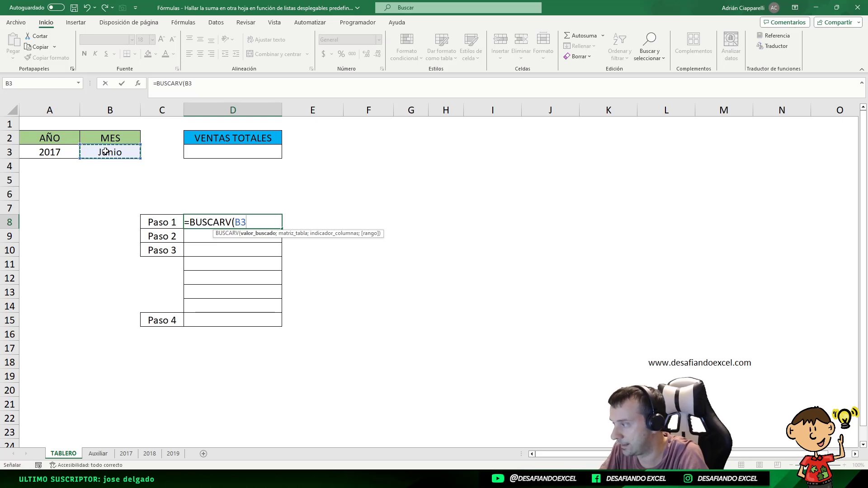
{"action": "type", "text": ";"}
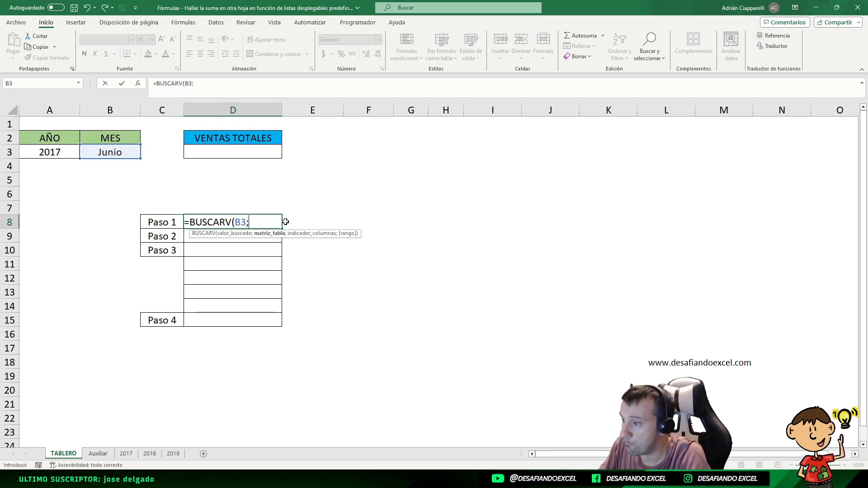
{"action": "left_click", "coordinate": [107, 455]}
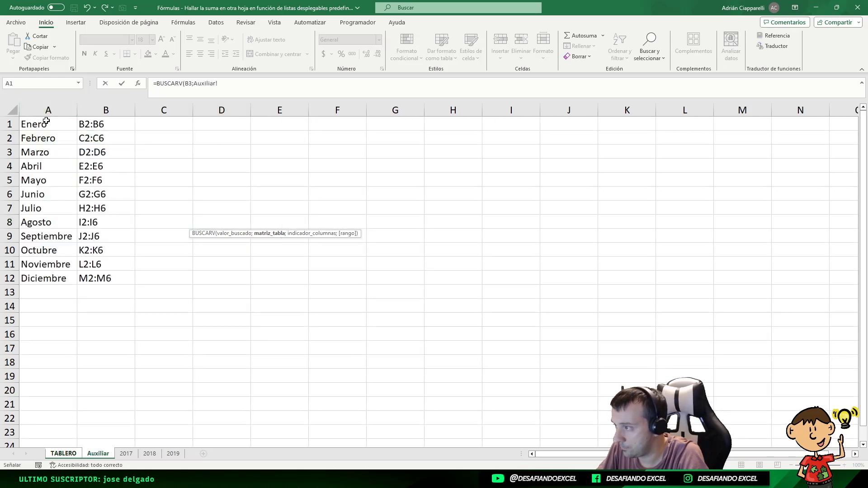
{"action": "mouse_move", "coordinate": [45, 124]}
{"action": "left_mouse_down"}
{"action": "mouse_move", "coordinate": [66, 197]}
{"action": "mouse_move", "coordinate": [131, 282]}
{"action": "left_mouse_up"}
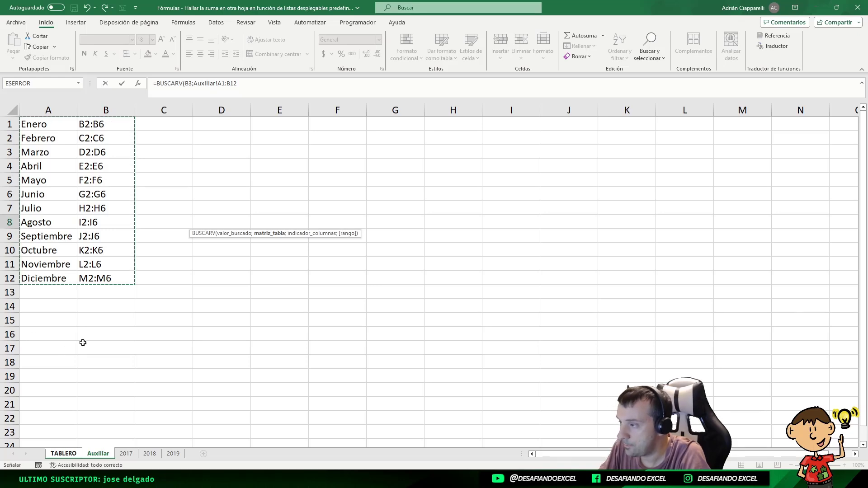
{"action": "type", "text": ";"}
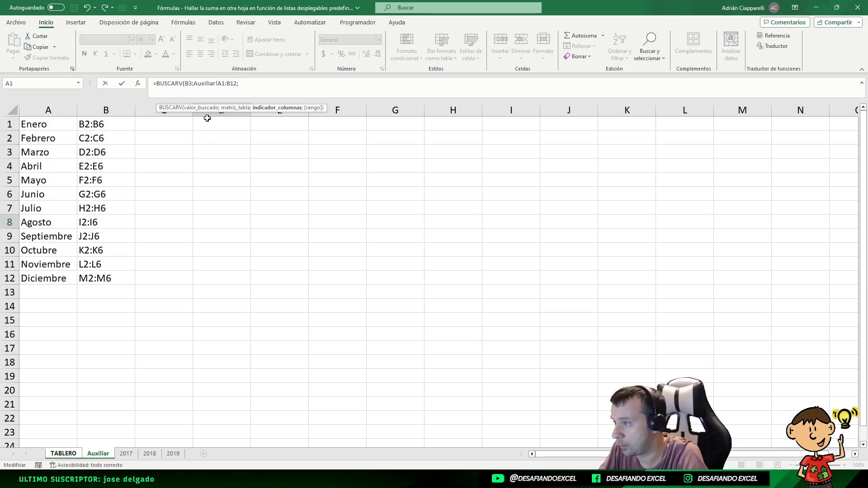
{"action": "type", "text": "2"}
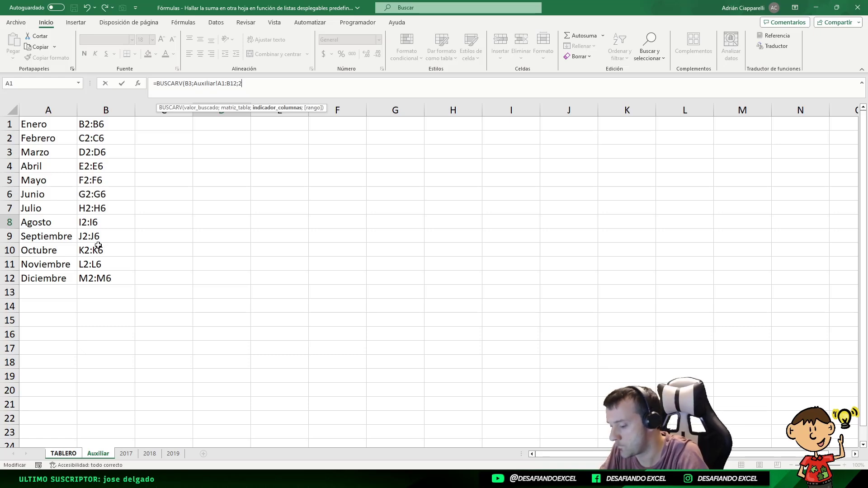
{"action": "type", "text": ";0"}
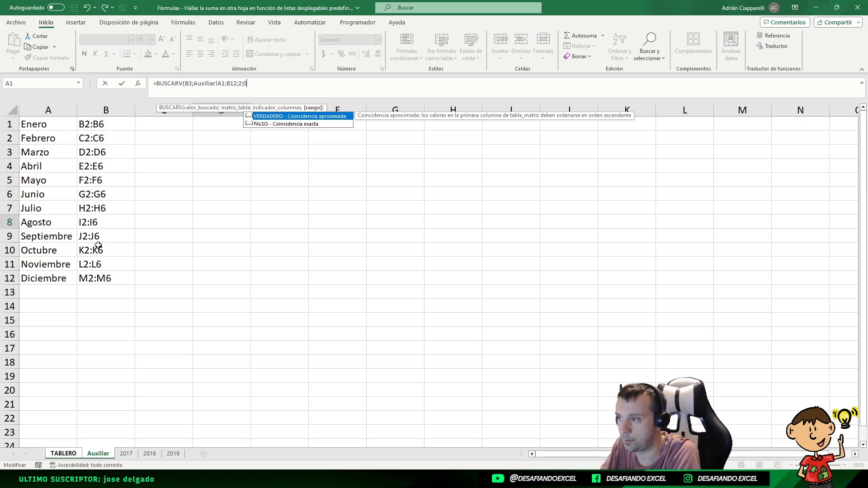
{"action": "key", "text": "Escape"}
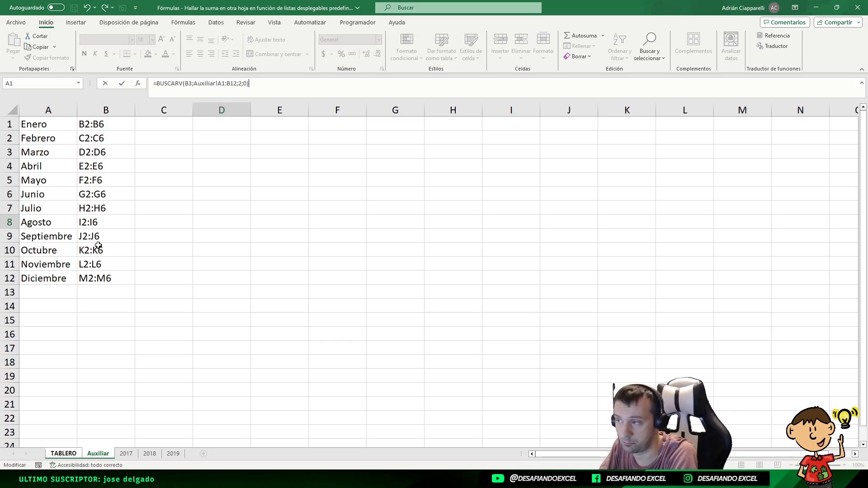
{"action": "type", "text": ")"}
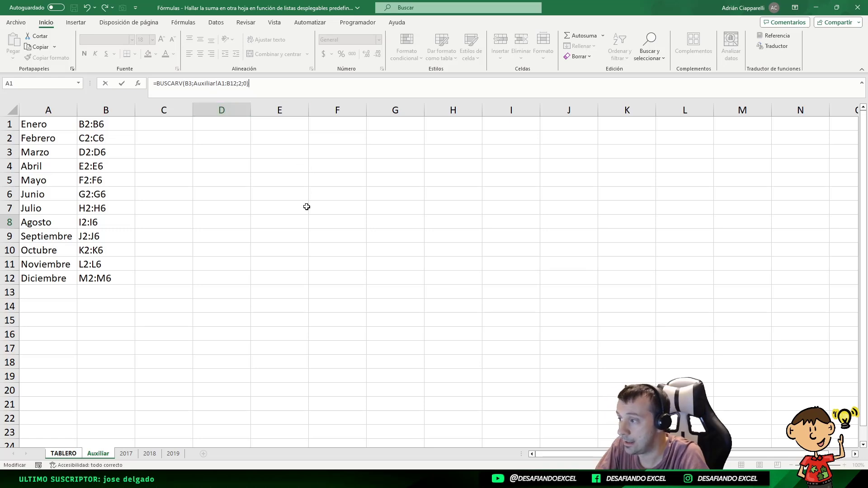
{"action": "key", "text": "Return"}
{"action": "left_click", "coordinate": [242, 222]}
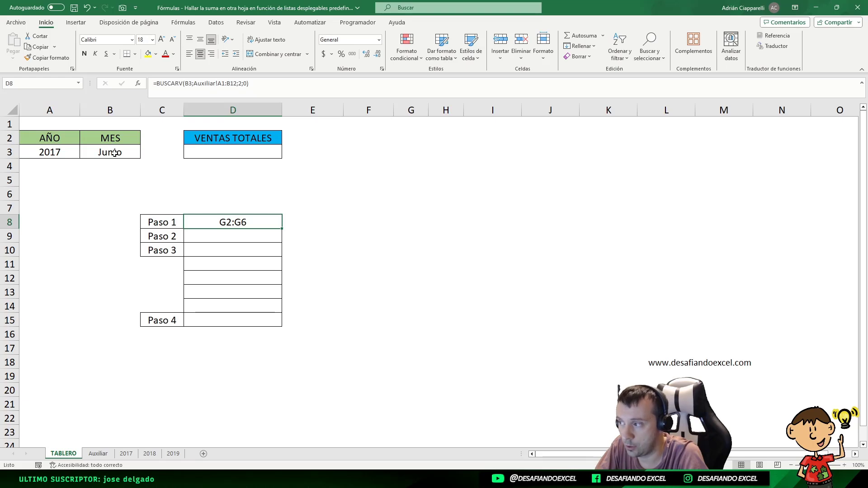
- Check Junio's range on the Auxiliar sheet, then change the TABLERO month in B3 to Abril
{"action": "left_click", "coordinate": [107, 454]}
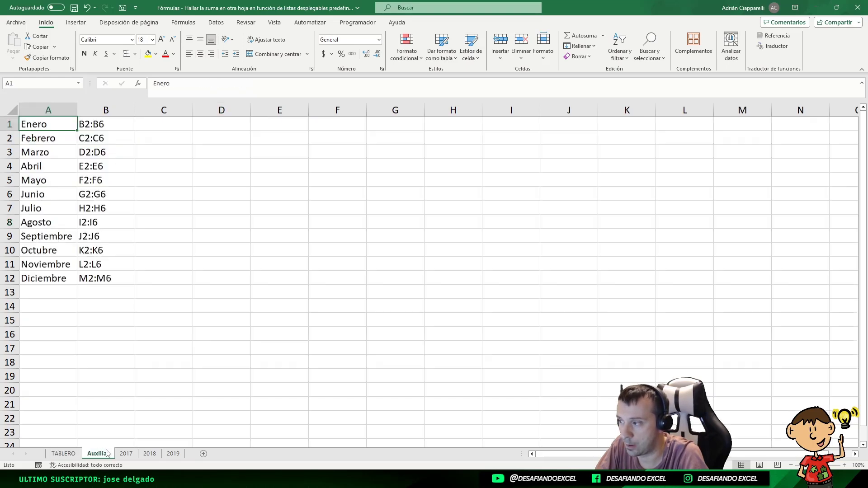
{"action": "left_click", "coordinate": [80, 194]}
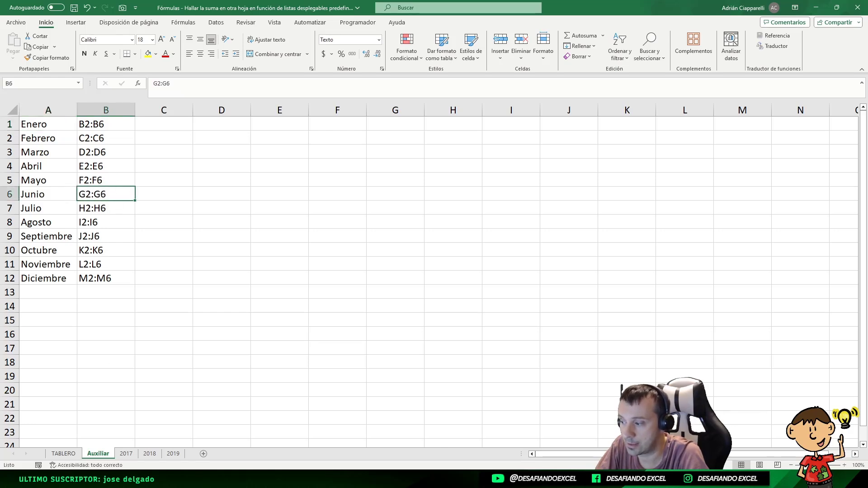
{"action": "left_click", "coordinate": [77, 453]}
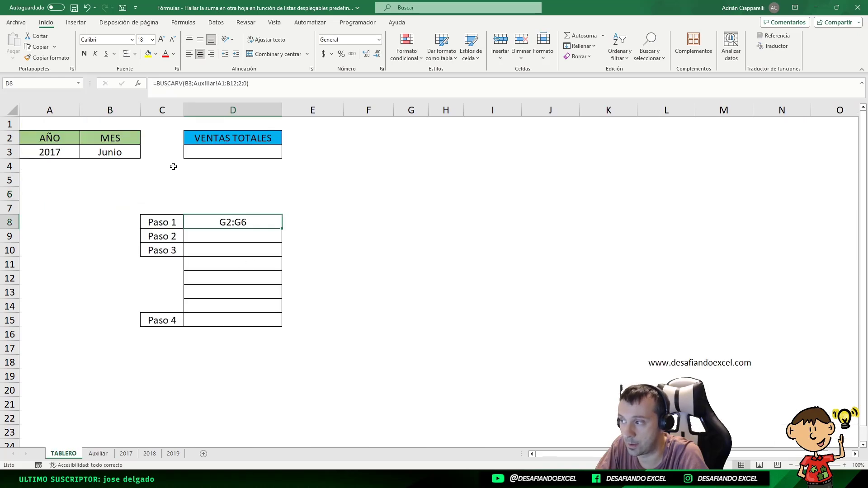
{"action": "left_click", "coordinate": [120, 152]}
{"action": "left_click", "coordinate": [144, 154]}
{"action": "left_click", "coordinate": [107, 186]}
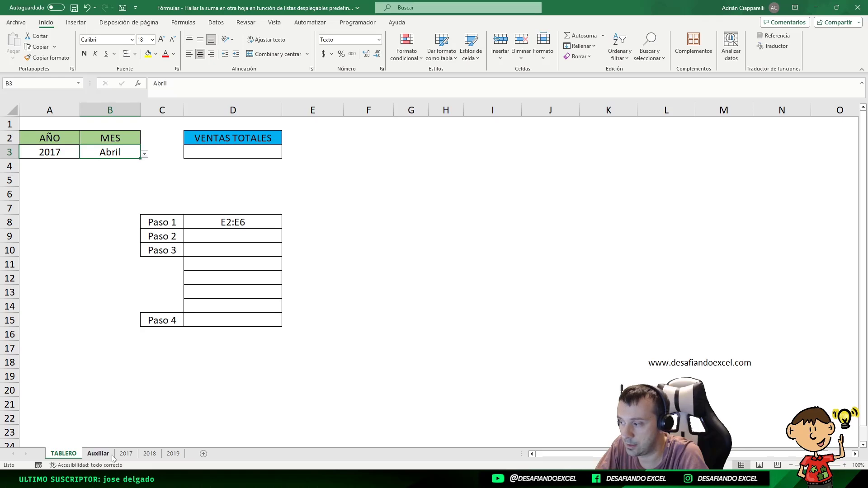
- Confirm Abril's range E2:E6 on Auxiliar matches the Paso 1 result in D8
{"action": "left_click", "coordinate": [98, 453]}
{"action": "left_click", "coordinate": [50, 166]}
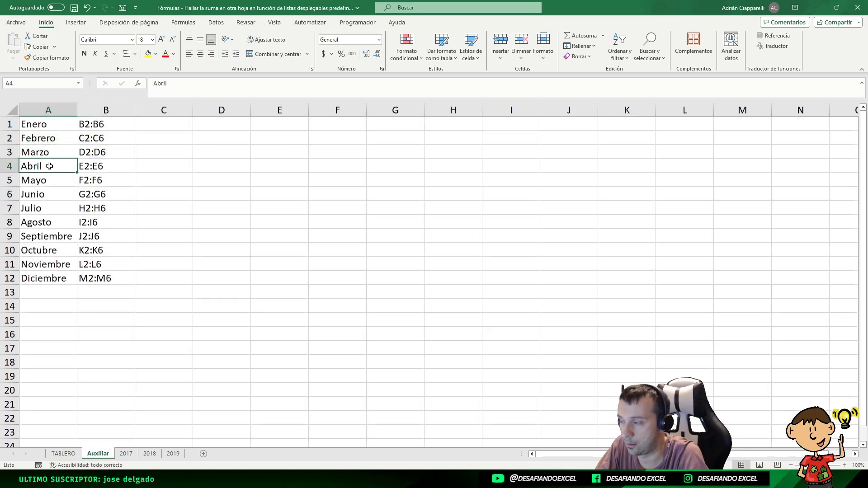
{"action": "left_click", "coordinate": [98, 168]}
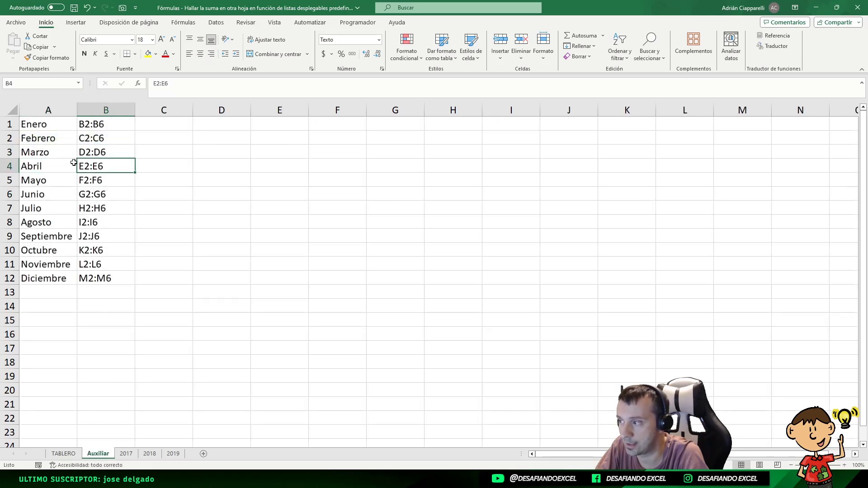
{"action": "left_click", "coordinate": [64, 454]}
{"action": "left_click", "coordinate": [255, 221]}
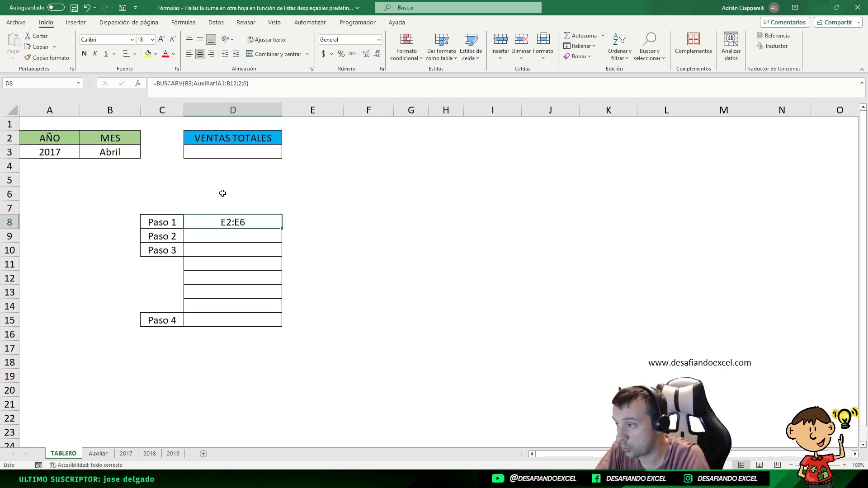
- Copy the Paso 1 BUSCARV formula from D8 into D9
{"action": "double_click", "coordinate": [214, 222]}
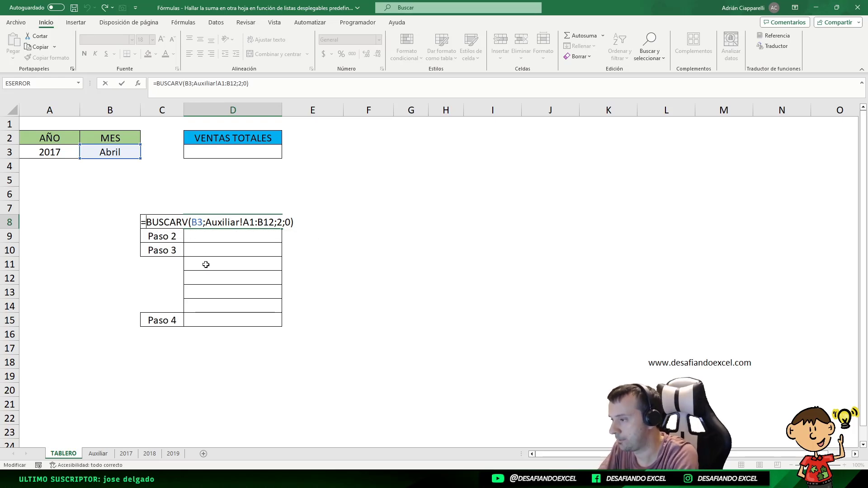
{"action": "key", "text": "End"}
{"action": "left_click_drag", "start_coordinate": [249, 83], "coordinate": [135, 149]}
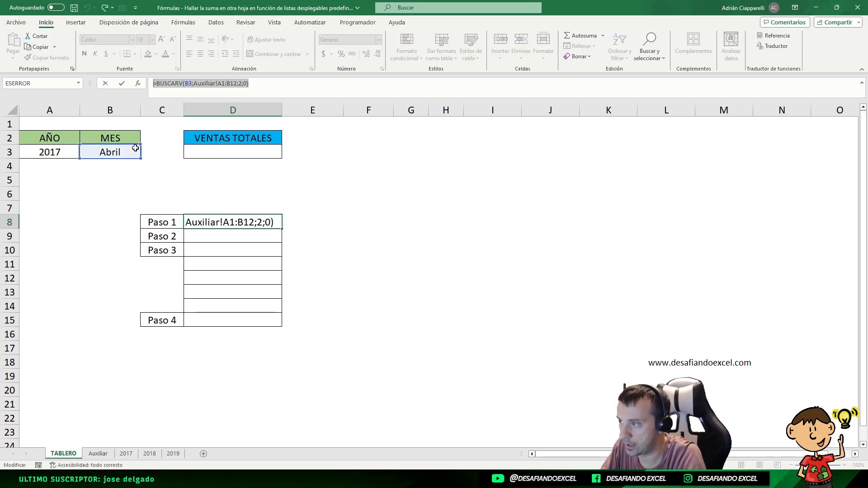
{"action": "key", "text": "ctrl+c"}
{"action": "key", "text": "Escape"}
{"action": "left_click", "coordinate": [204, 237]}
{"action": "key", "text": "ctrl+v"}
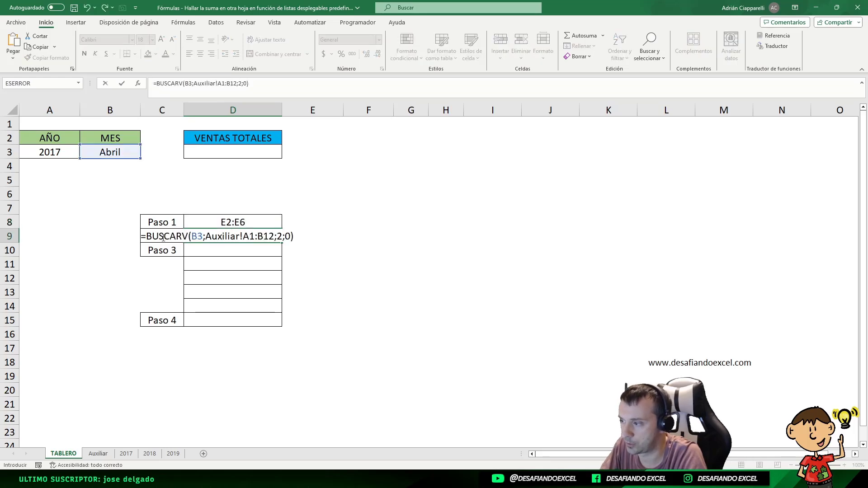
- Wrap it as =CONCATENAR(A3;"!";BUSCARV(...)) so D9 shows 2017!E2:E6
{"action": "left_click", "coordinate": [149, 236]}
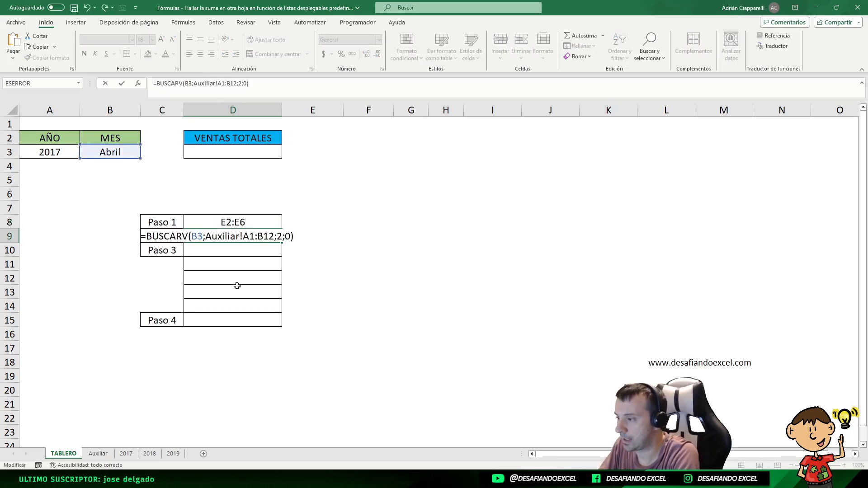
{"action": "type", "text": "CONCATENAR("}
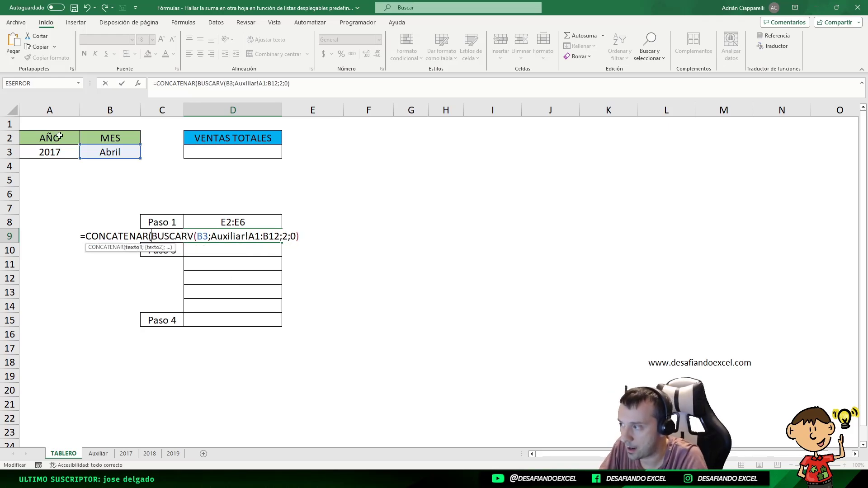
{"action": "left_click", "coordinate": [55, 155]}
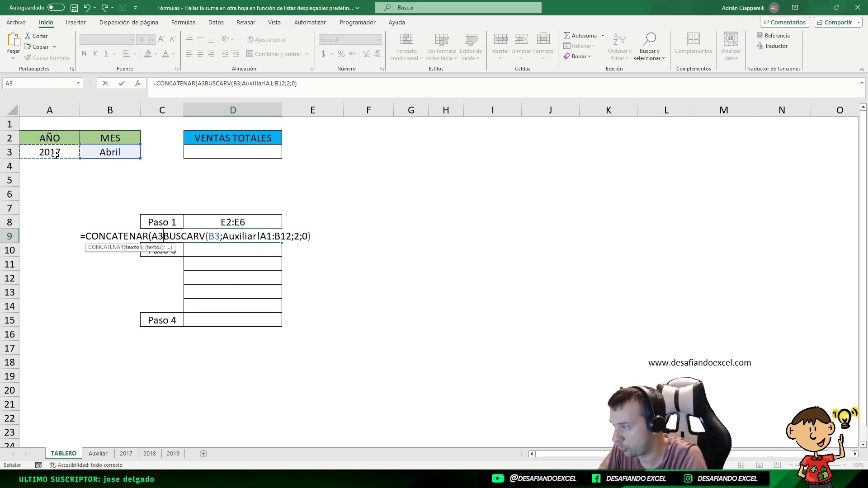
{"action": "type", "text": ";\""}
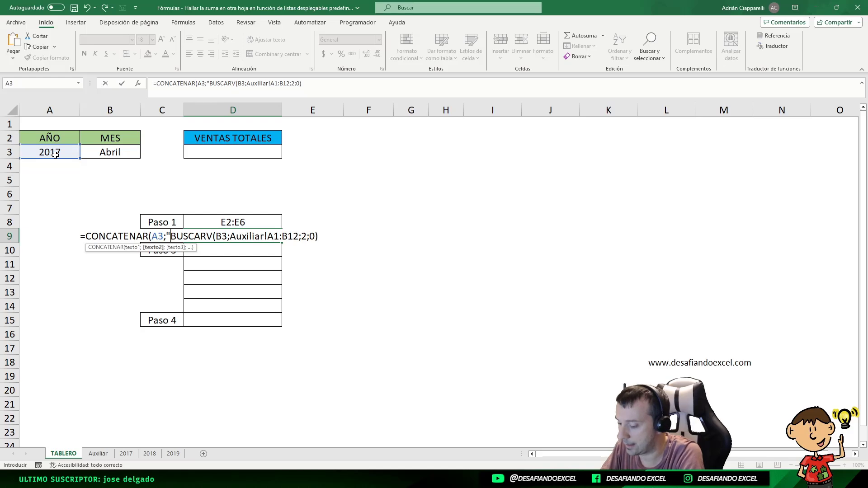
{"action": "type", "text": "!\""}
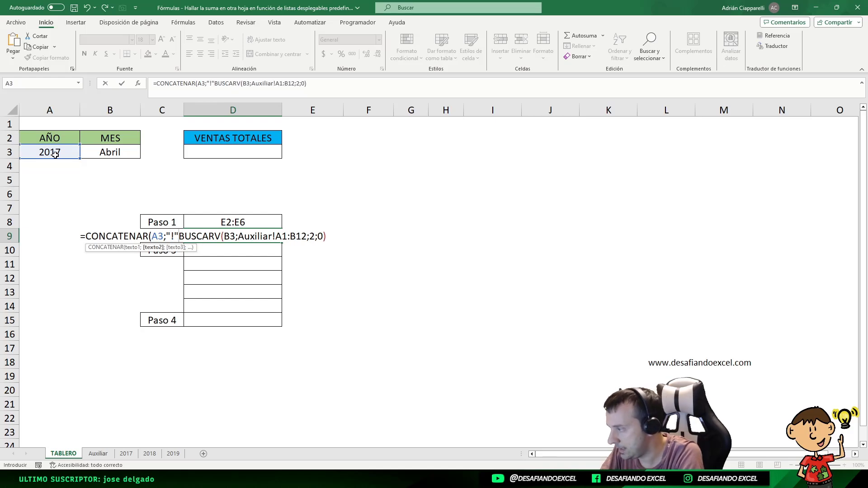
{"action": "type", "text": ";"}
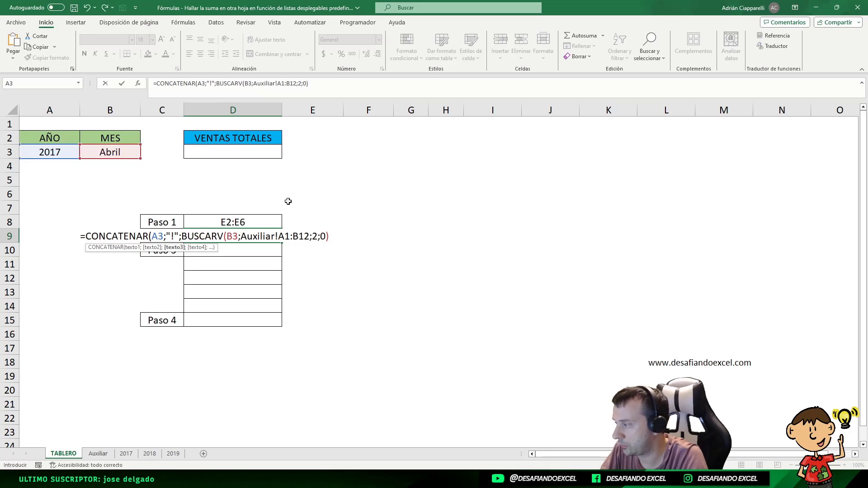
{"action": "left_click", "coordinate": [335, 236]}
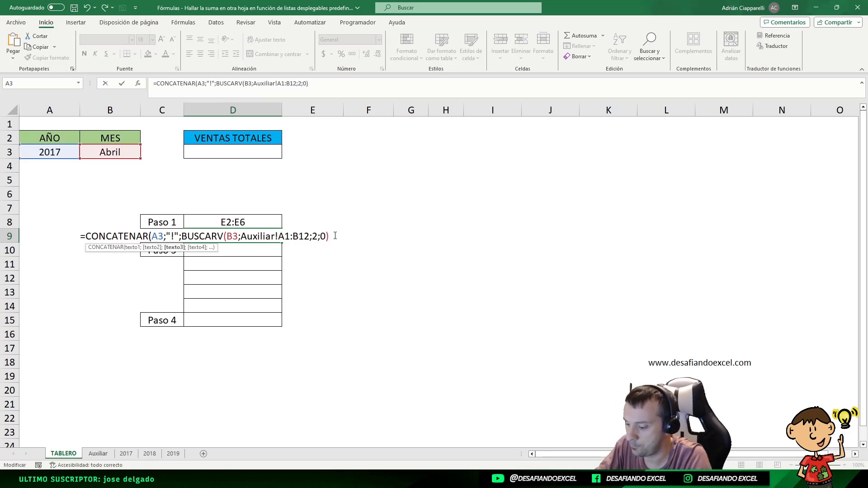
{"action": "type", "text": ")"}
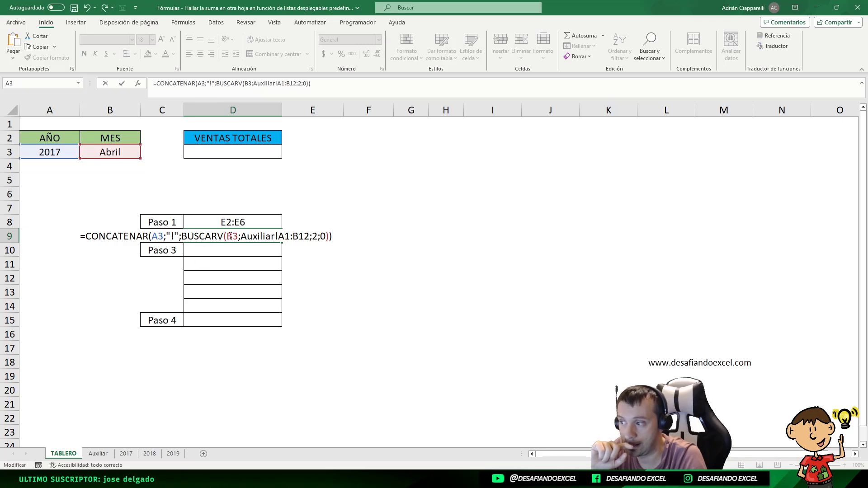
{"action": "key", "text": "Return"}
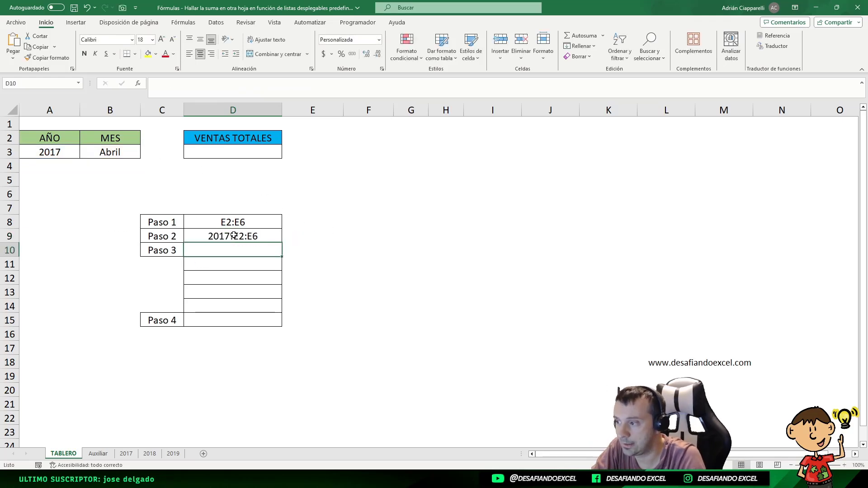
{"action": "left_click", "coordinate": [238, 237]}
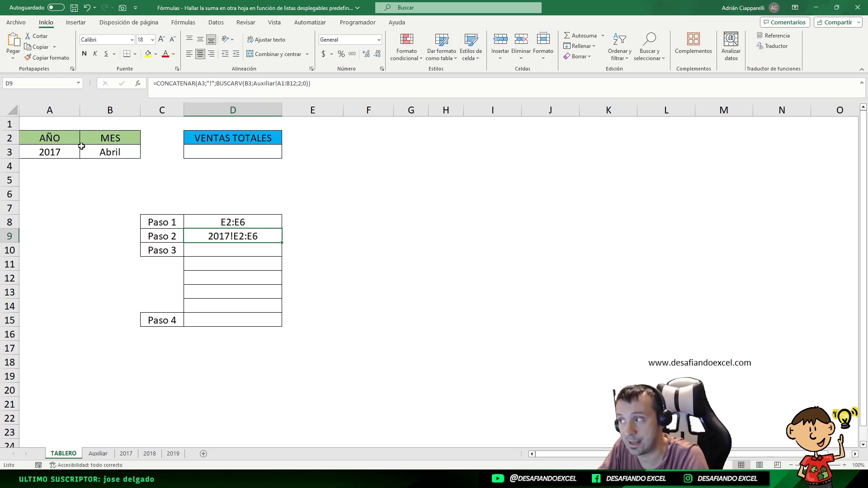
{"action": "left_click", "coordinate": [49, 152]}
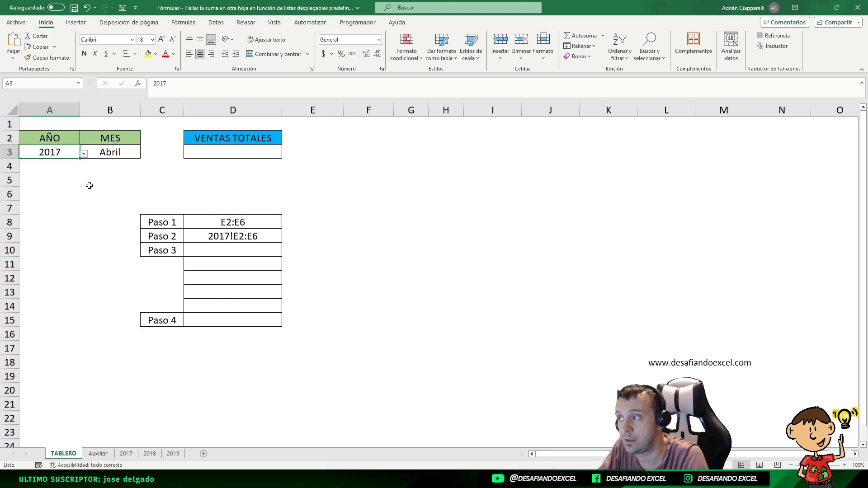
{"action": "left_click", "coordinate": [122, 152]}
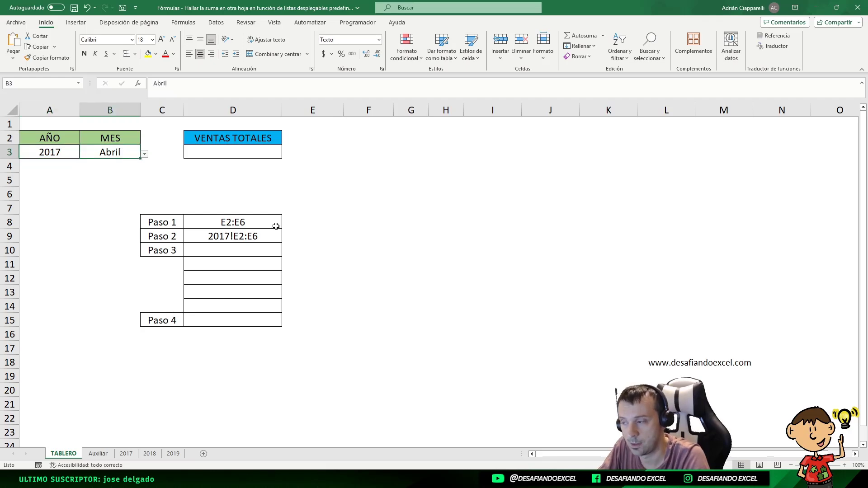
{"action": "left_click", "coordinate": [247, 238]}
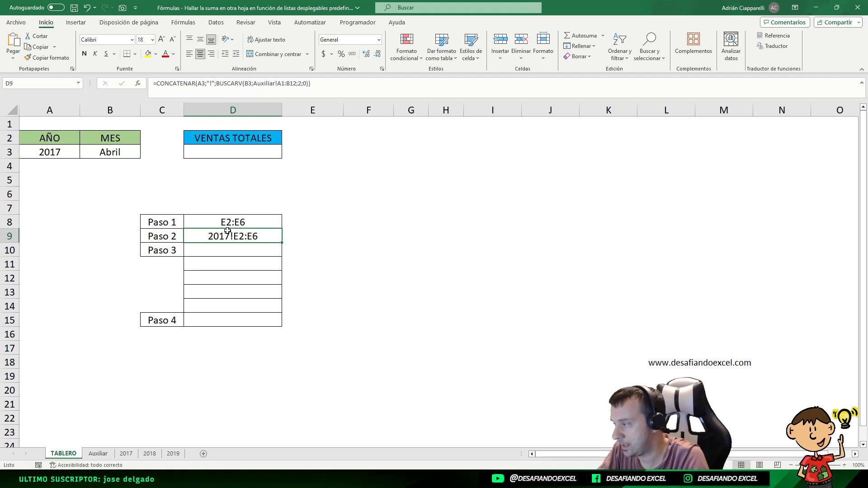
- Copy D9's CONCATENAR formula into D10 and prefix it with INDIRECTO after the equals sign
{"action": "double_click", "coordinate": [208, 237]}
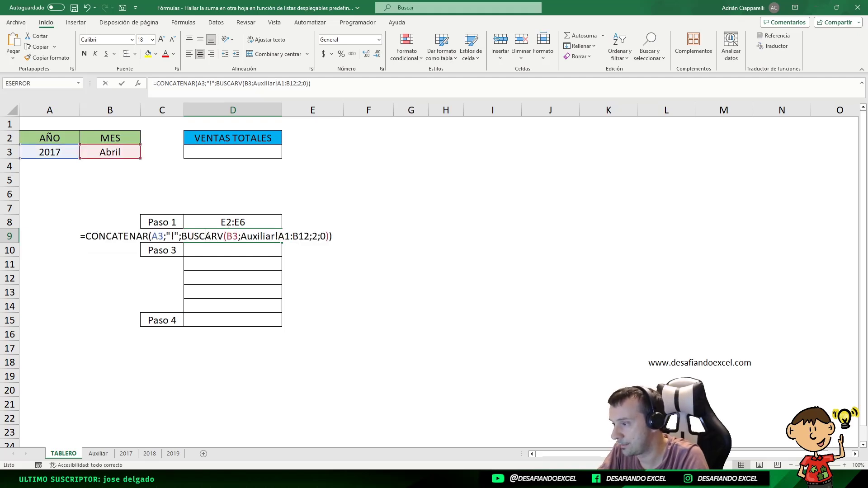
{"action": "key", "text": "Escape"}
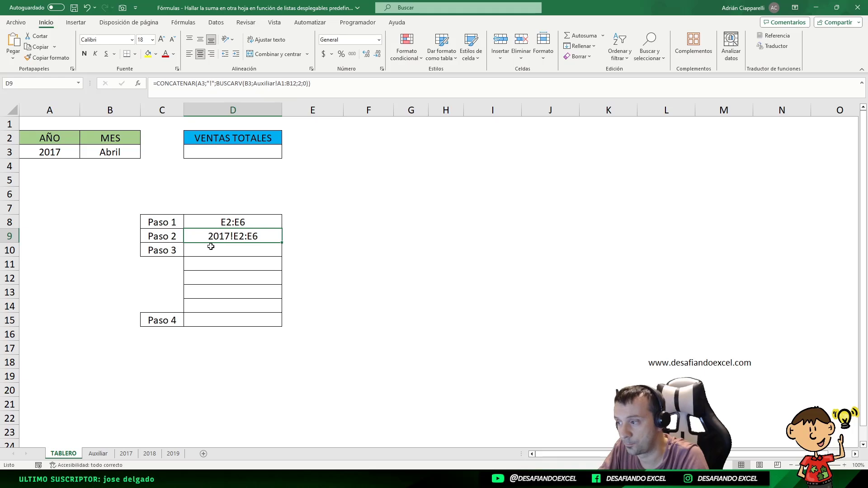
{"action": "key", "text": "F2"}
{"action": "key", "text": "Escape"}
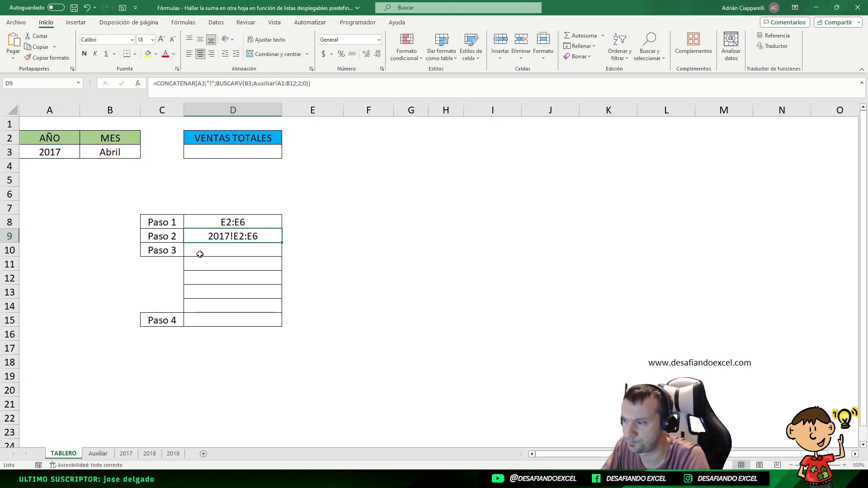
{"action": "left_click", "coordinate": [200, 254]}
{"action": "key", "text": "ctrl+apostrophe"}
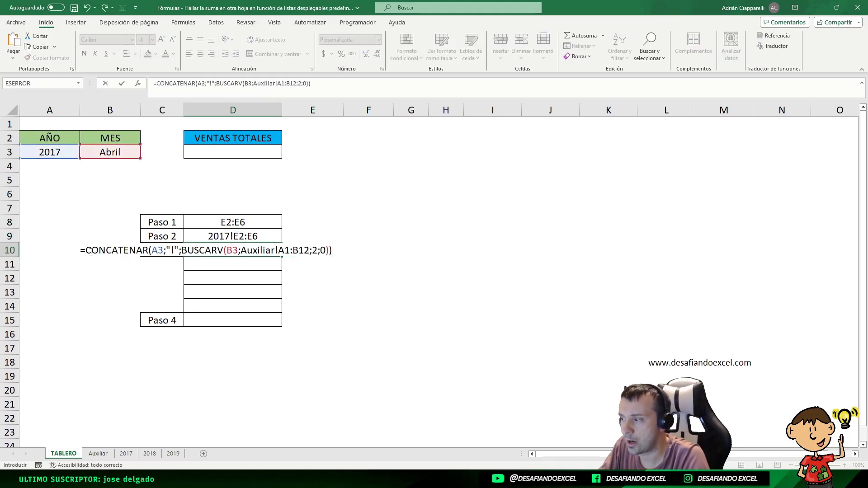
{"action": "left_click", "coordinate": [88, 251]}
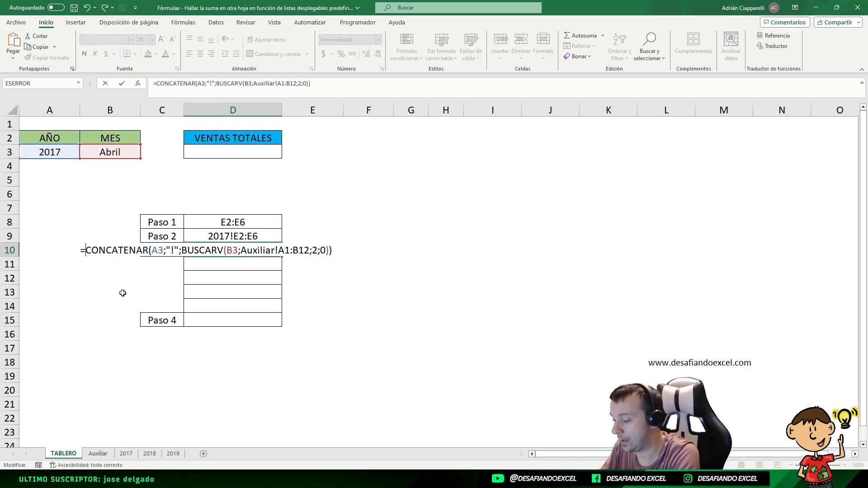
{"action": "type", "text": "IND"}
{"action": "type", "text": "IRECTO(G10"}
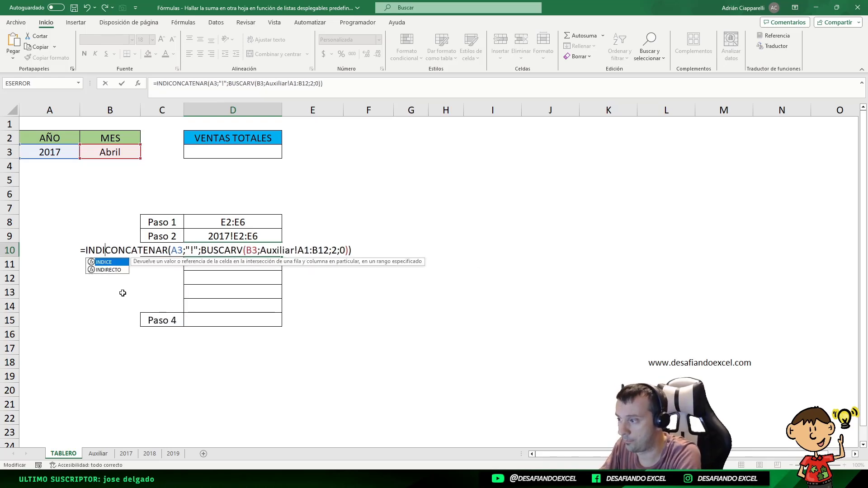
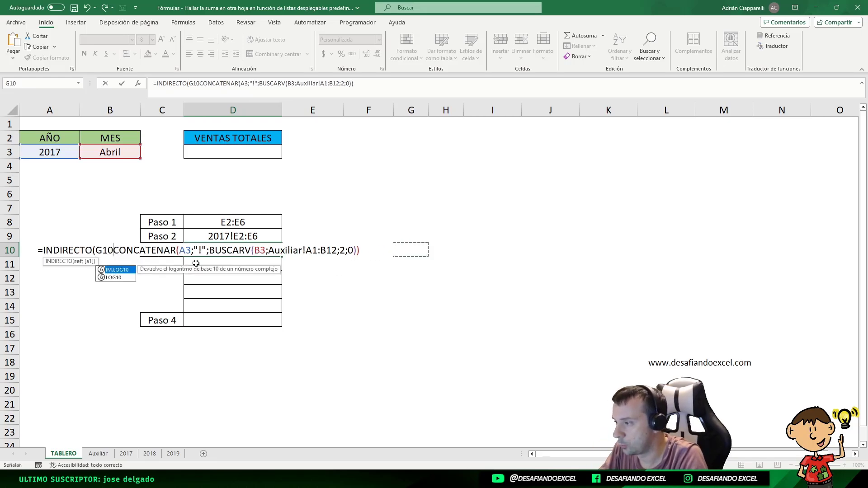
- Delete the stray G10 text from D10's formula and add the final closing parenthesis
{"action": "left_click", "coordinate": [114, 252]}
{"action": "key", "text": "BackSpace"}
{"action": "key", "text": "BackSpace"}
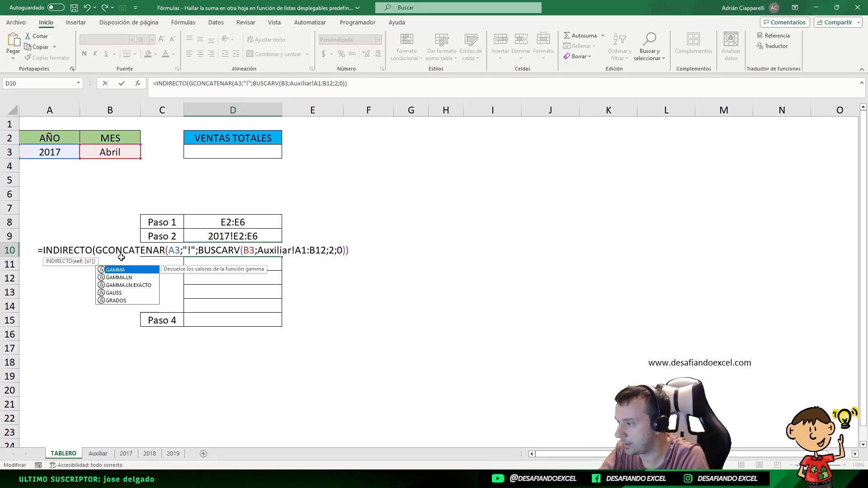
{"action": "key", "text": "BackSpace"}
{"action": "type", "text": ")"}
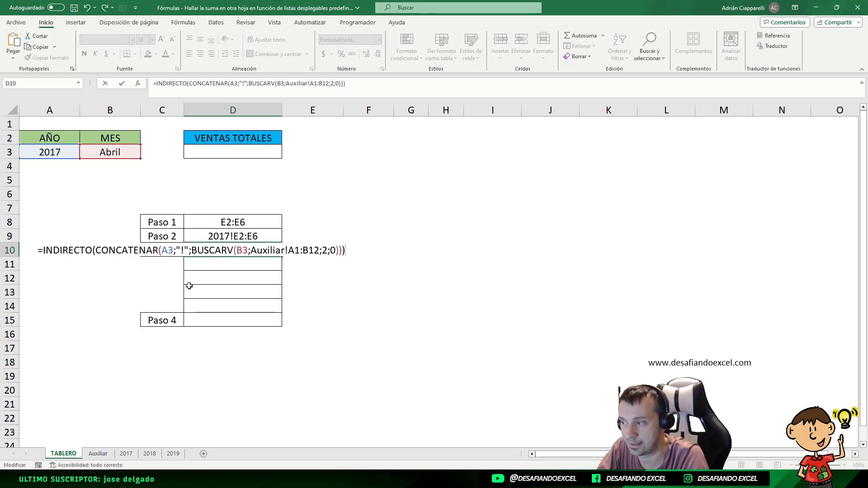
{"action": "key", "text": "Return"}
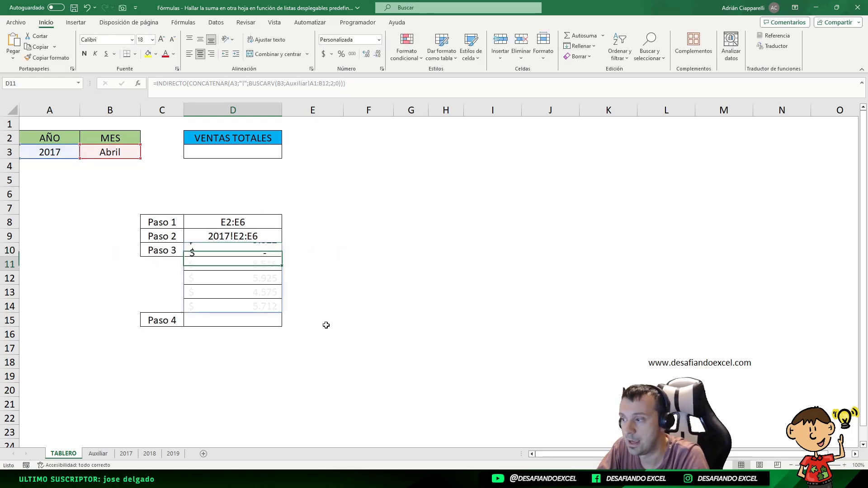
{"action": "left_click", "coordinate": [272, 250]}
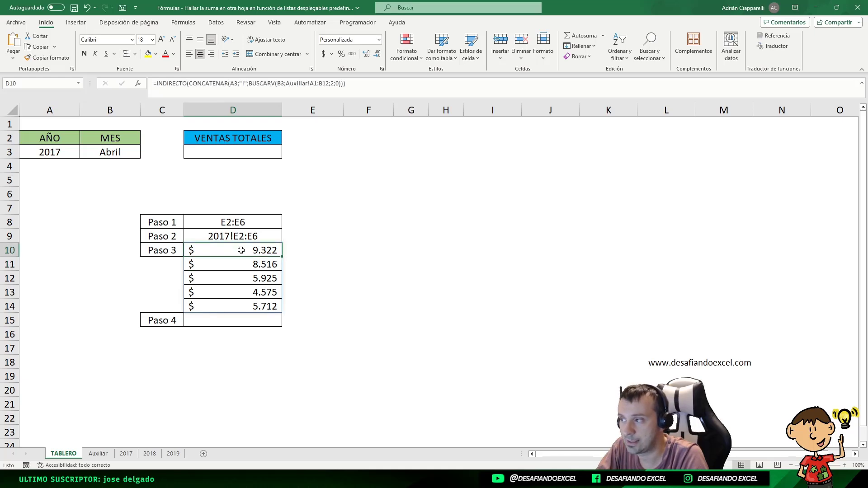
{"action": "left_click", "coordinate": [226, 236]}
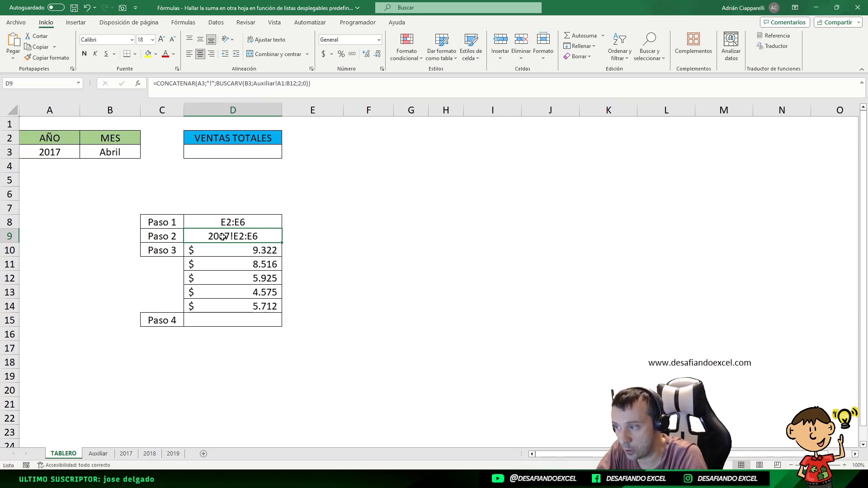
{"action": "left_click", "coordinate": [137, 454]}
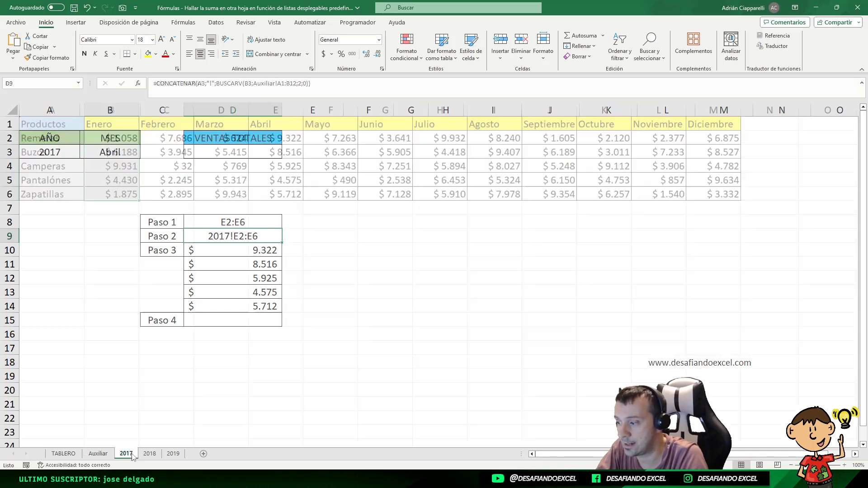
{"action": "left_click_drag", "start_coordinate": [284, 138], "coordinate": [285, 194]}
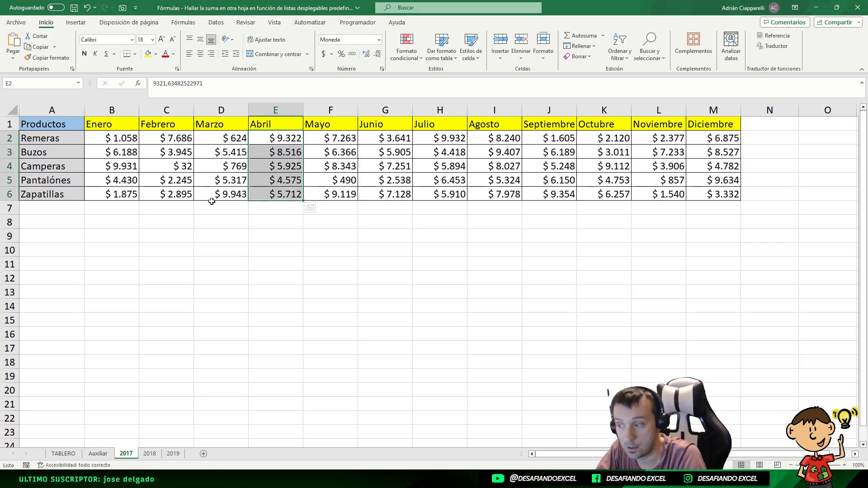
{"action": "left_click", "coordinate": [63, 454]}
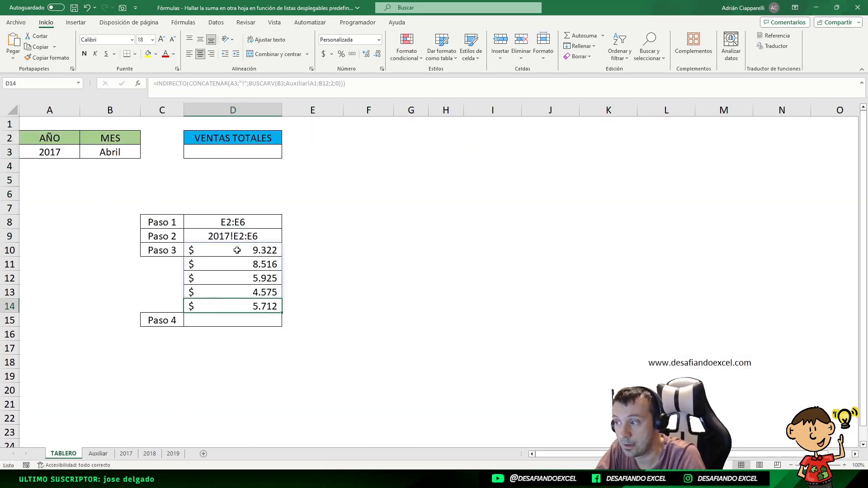
{"action": "left_click_drag", "start_coordinate": [237, 250], "coordinate": [233, 307]}
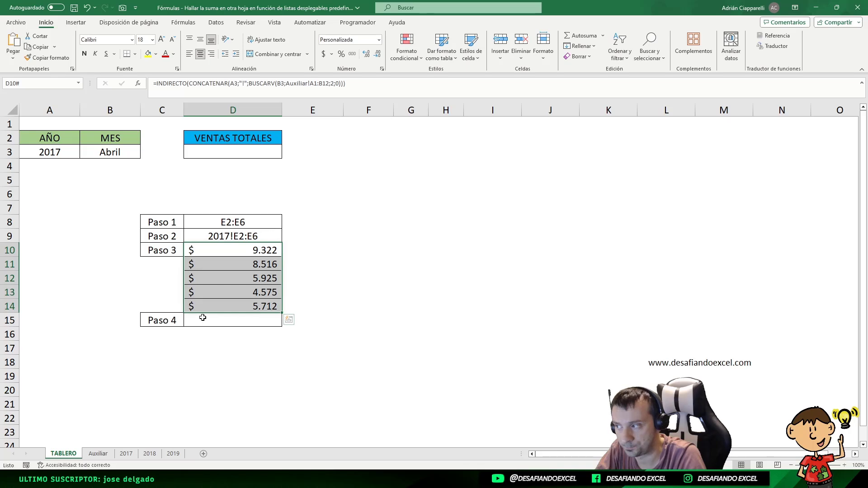
- Choose 2018 in the A3 year dropdown and Septiembre in the B3 month dropdown
{"action": "left_click", "coordinate": [75, 152]}
{"action": "left_click", "coordinate": [84, 154]}
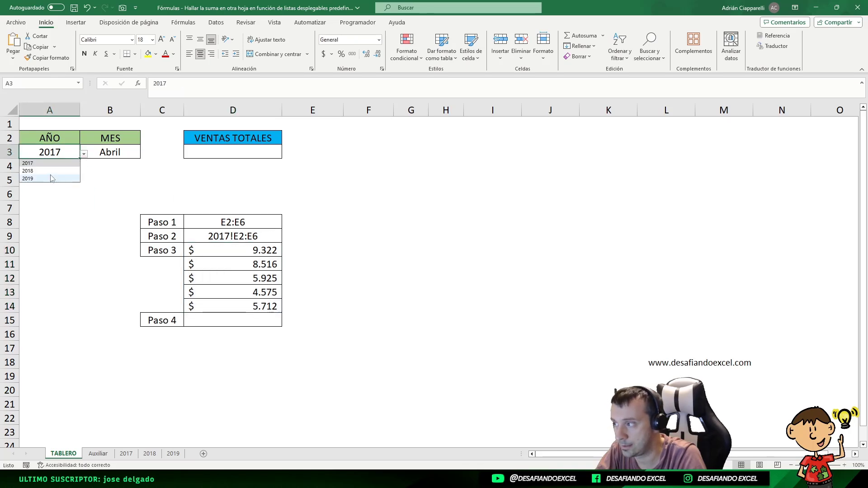
{"action": "left_click", "coordinate": [28, 171]}
{"action": "left_click", "coordinate": [131, 153]}
{"action": "left_click", "coordinate": [145, 154]}
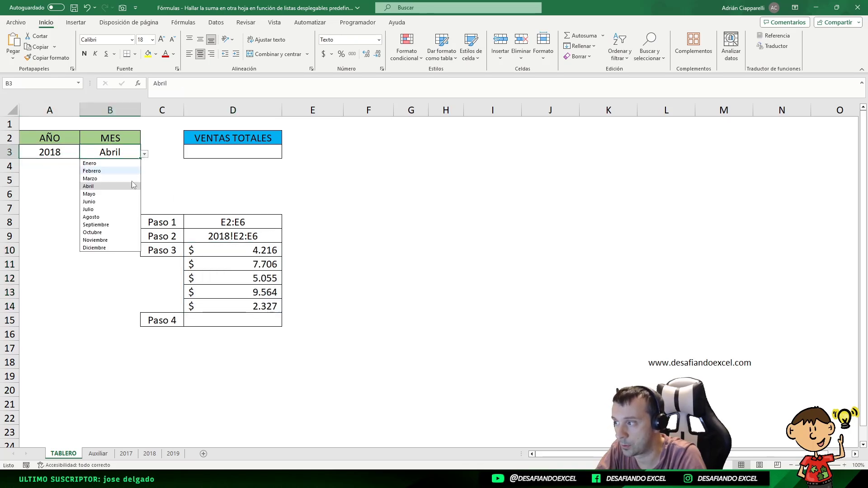
{"action": "left_click", "coordinate": [118, 225]}
- Compare the D10:D14 spill with the 2018 sheet's J2:J6 amounts, then return to TABLERO
{"action": "left_click_drag", "start_coordinate": [224, 255], "coordinate": [229, 306]}
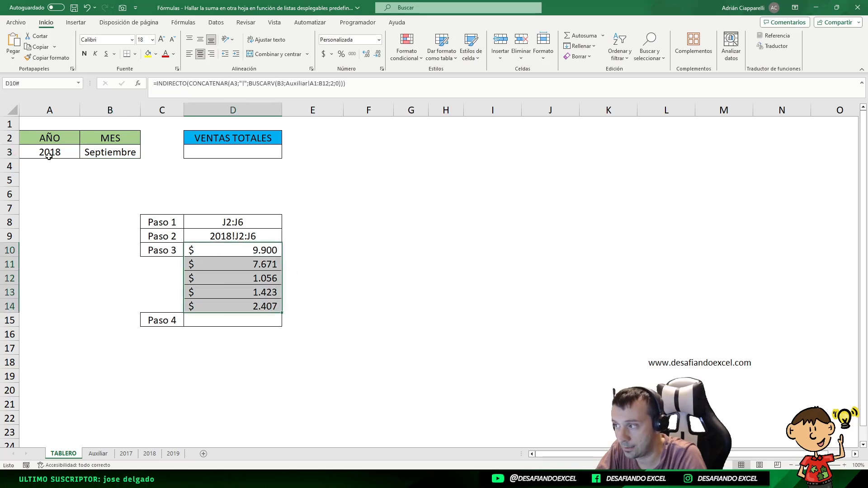
{"action": "left_click", "coordinate": [150, 454]}
{"action": "left_click_drag", "start_coordinate": [561, 138], "coordinate": [561, 195]}
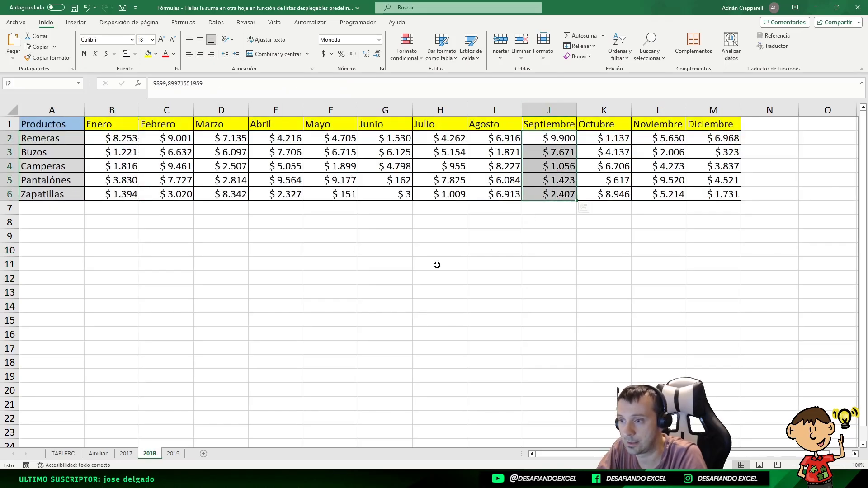
{"action": "left_click", "coordinate": [77, 454]}
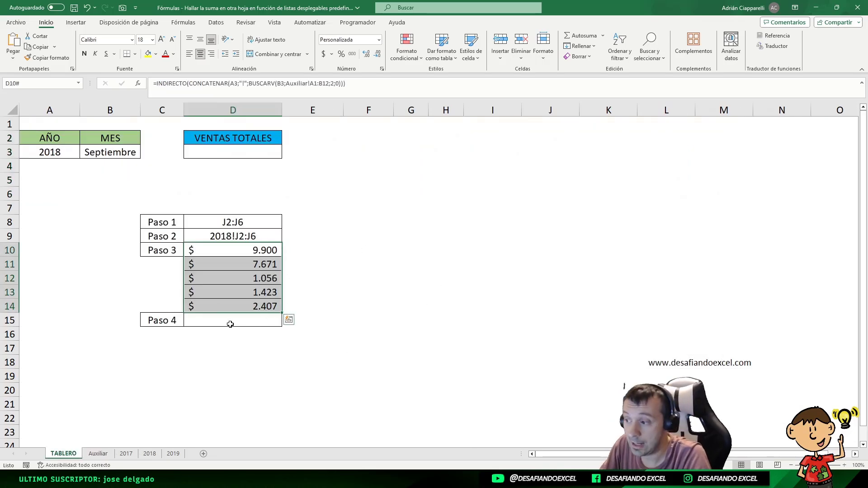
{"action": "left_click", "coordinate": [243, 252]}
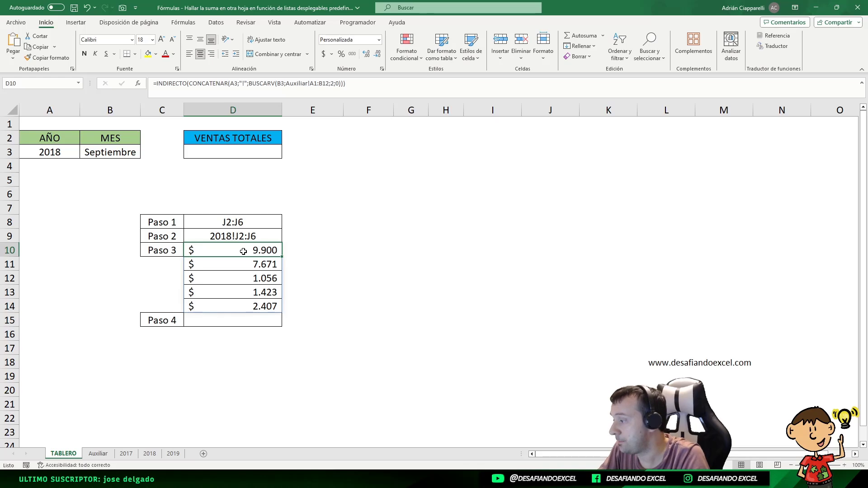
- Copy the Paso 3 INDIRECTO formula from D10 into the Paso 4 cell D15
{"action": "left_click", "coordinate": [371, 84]}
{"action": "key", "text": "ctrl+c"}
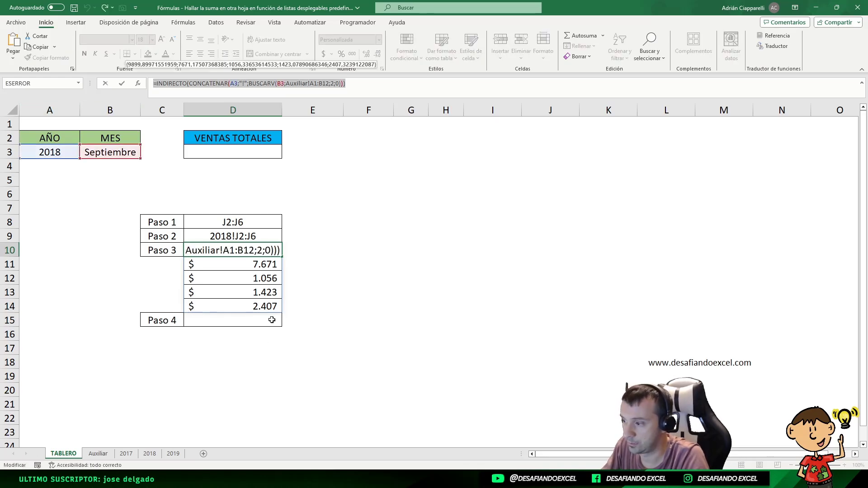
{"action": "key", "text": "Escape"}
{"action": "left_click", "coordinate": [222, 317]}
{"action": "key", "text": "ctrl+v"}
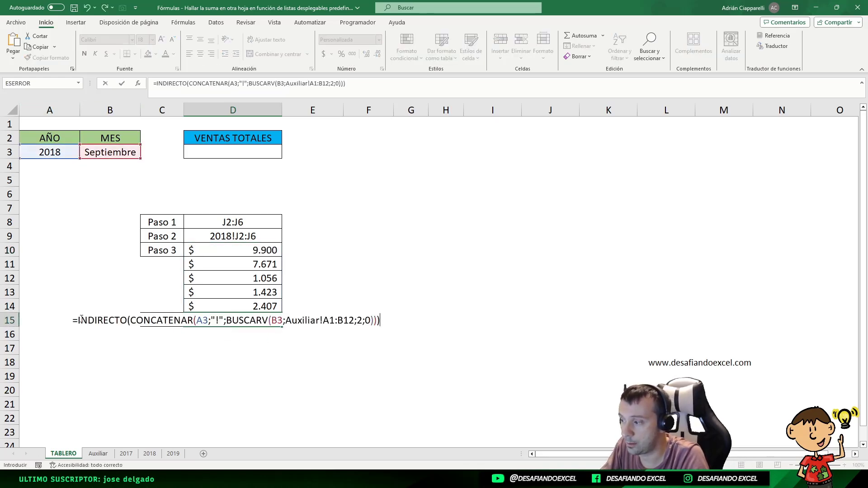
- Wrap D15's formula in SUMA( ) so it totals the 2018 Septiembre amounts to 22.458
{"action": "left_click", "coordinate": [80, 320]}
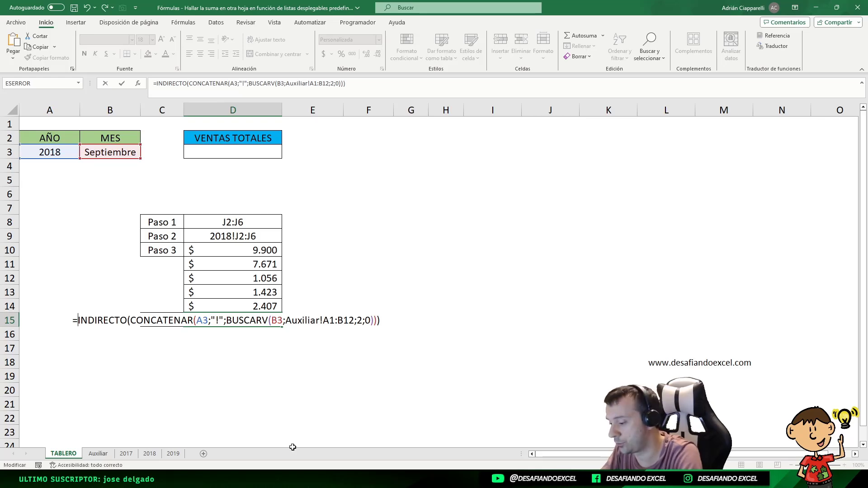
{"action": "type", "text": "SUMA("}
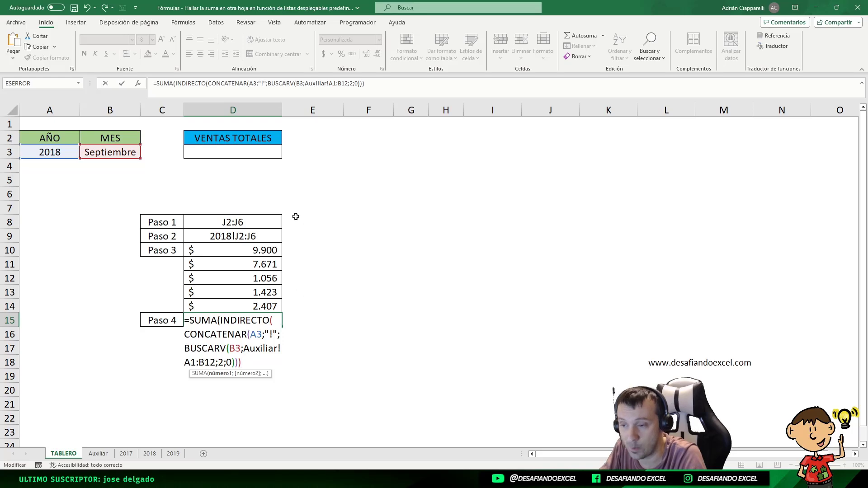
{"action": "key", "text": "End"}
{"action": "type", "text": ")"}
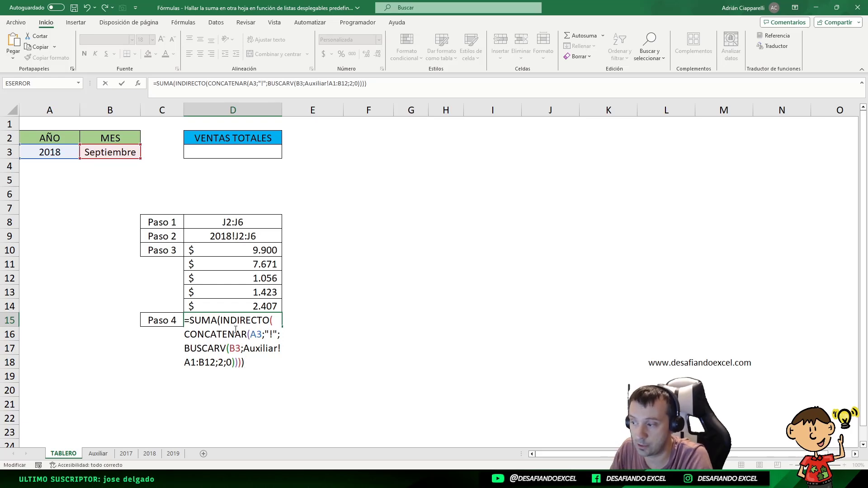
{"action": "key", "text": "Return"}
{"action": "left_click", "coordinate": [230, 323]}
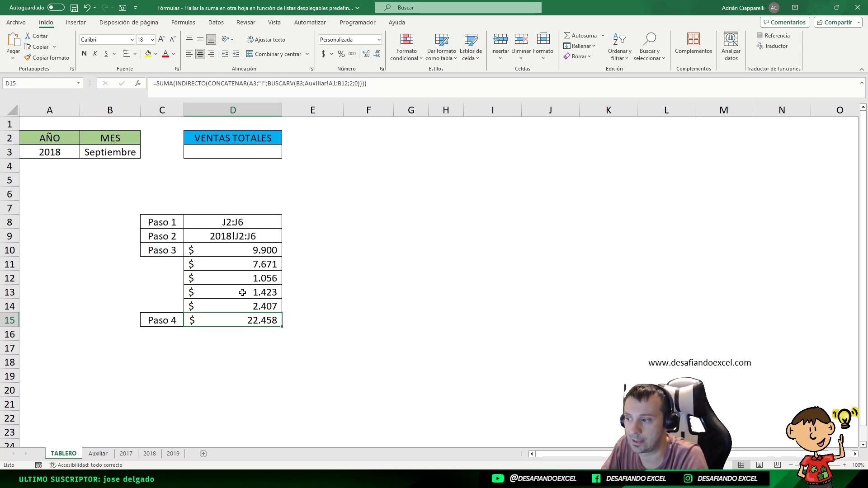
{"action": "double_click", "coordinate": [249, 322]}
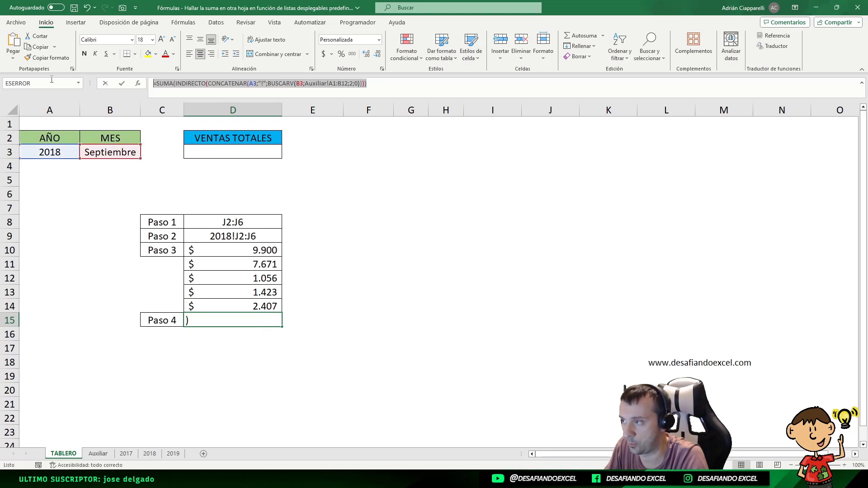
- Paste D15's SUMA(INDIRECTO(...)) formula into D3 so VENTAS TOTALES shows $ 22.458
{"action": "key", "text": "ctrl+c"}
{"action": "key", "text": "Escape"}
{"action": "left_click", "coordinate": [231, 156]}
{"action": "double_click", "coordinate": [231, 155]}
{"action": "key", "text": "ctrl+v"}
{"action": "key", "text": "Return"}
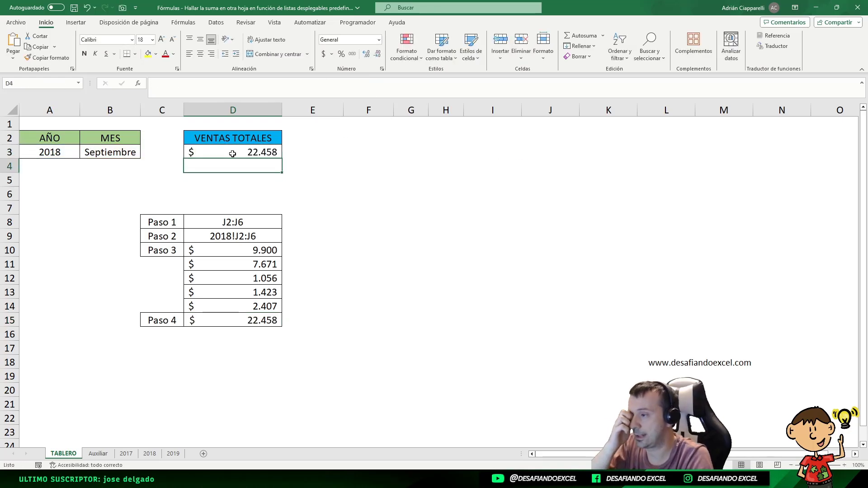
{"action": "left_click", "coordinate": [50, 153]}
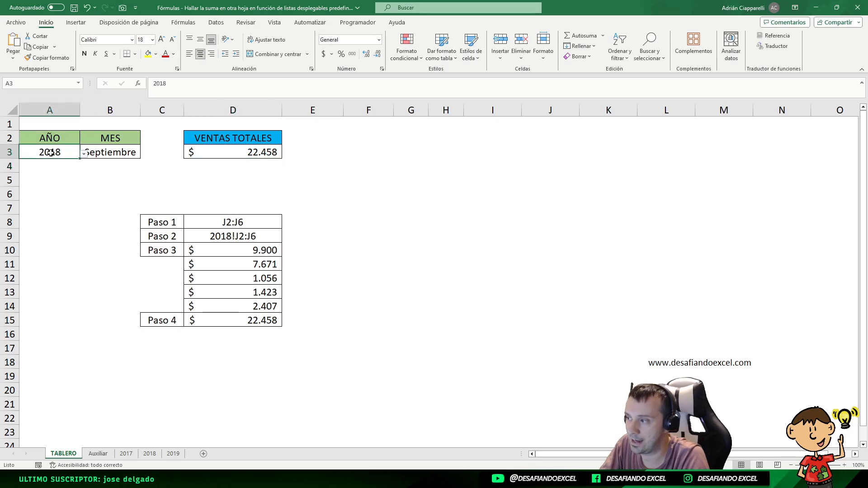
{"action": "left_click", "coordinate": [119, 154]}
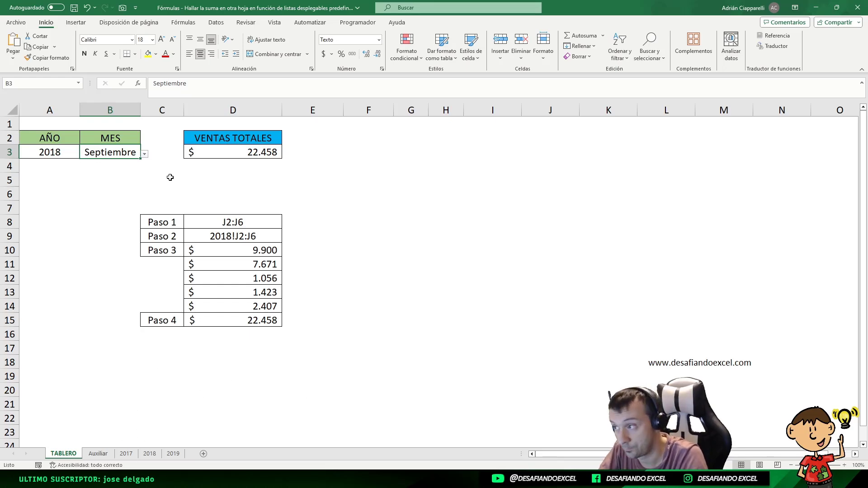
- Set the dashboard to 2019 and Noviembre, bringing VENTAS TOTALES in D3 to $ 22.310
{"action": "left_click", "coordinate": [76, 154]}
{"action": "left_click", "coordinate": [84, 154]}
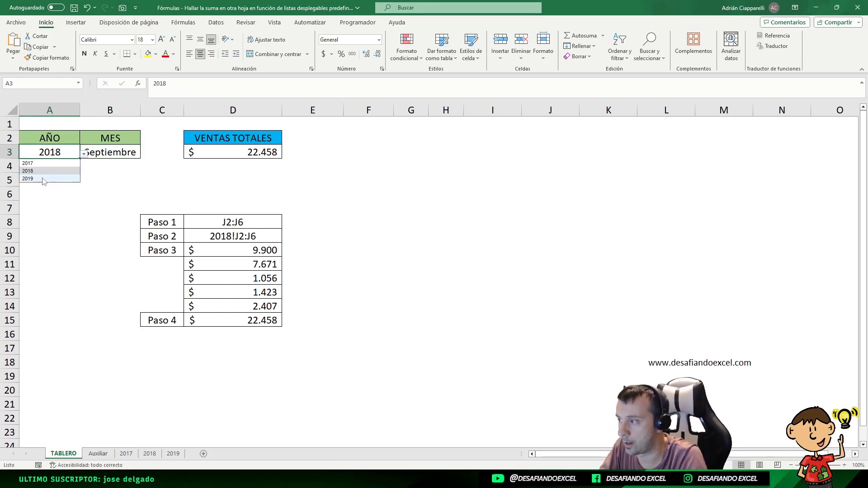
{"action": "left_click", "coordinate": [28, 179]}
{"action": "left_click", "coordinate": [140, 155]}
{"action": "left_click", "coordinate": [144, 155]}
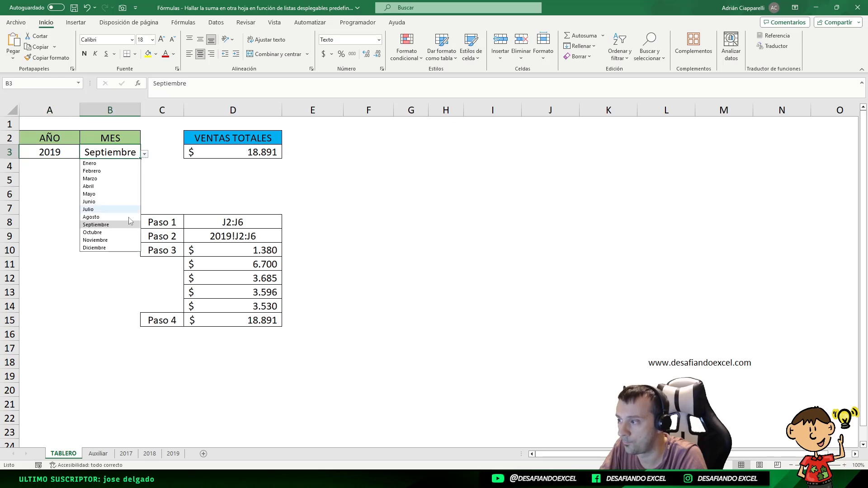
{"action": "left_click", "coordinate": [119, 239]}
{"action": "left_click", "coordinate": [258, 154]}
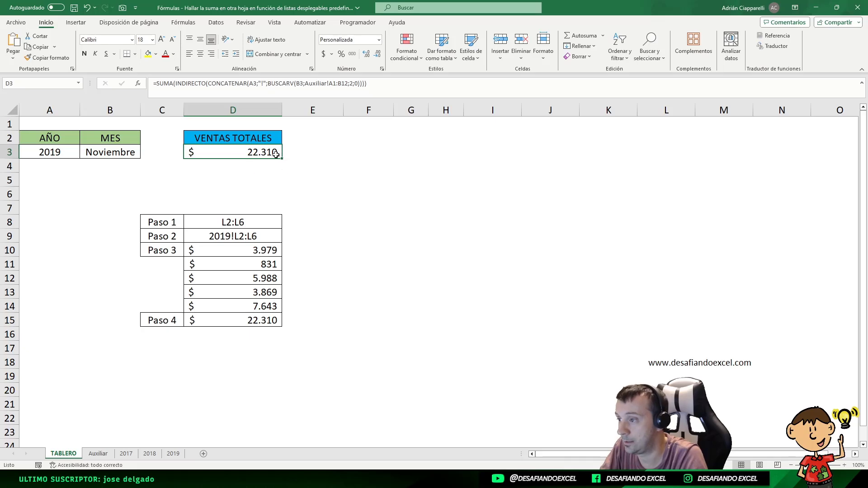
- Verify the total against the 2019 sheet's Noviembre values L2:L6, then return to TABLERO
{"action": "left_click", "coordinate": [175, 455]}
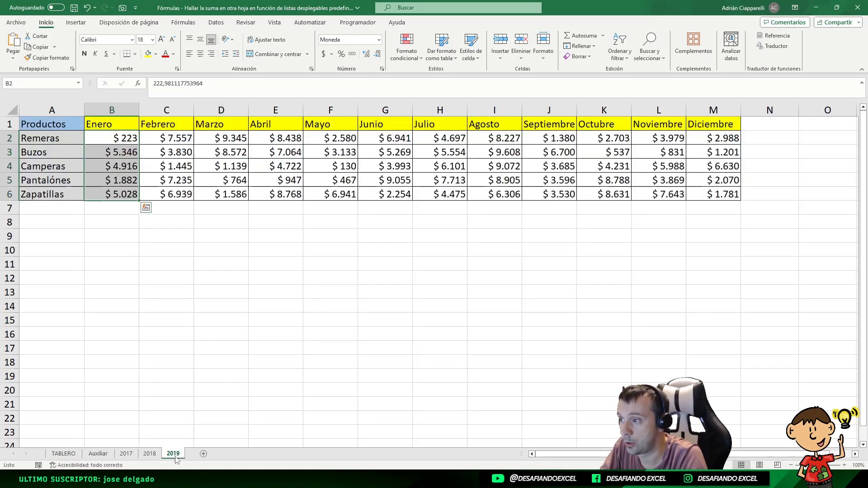
{"action": "left_click", "coordinate": [661, 140]}
{"action": "left_click_drag", "start_coordinate": [661, 141], "coordinate": [660, 195]}
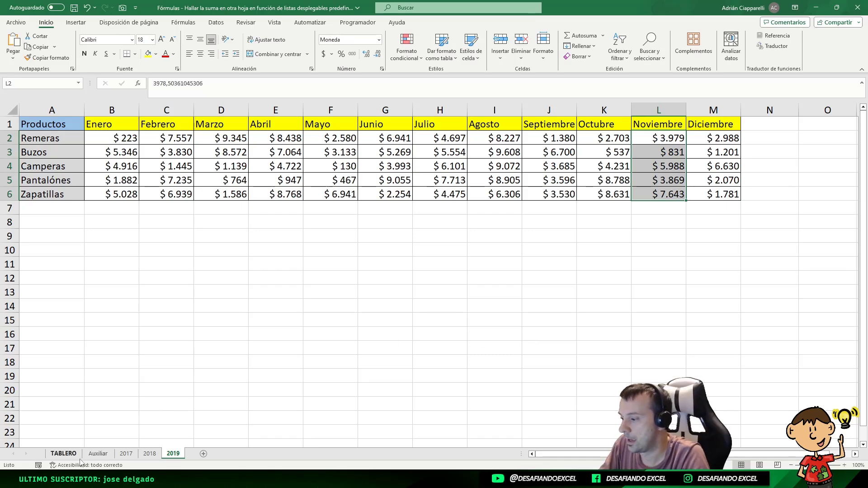
{"action": "left_click", "coordinate": [63, 453]}
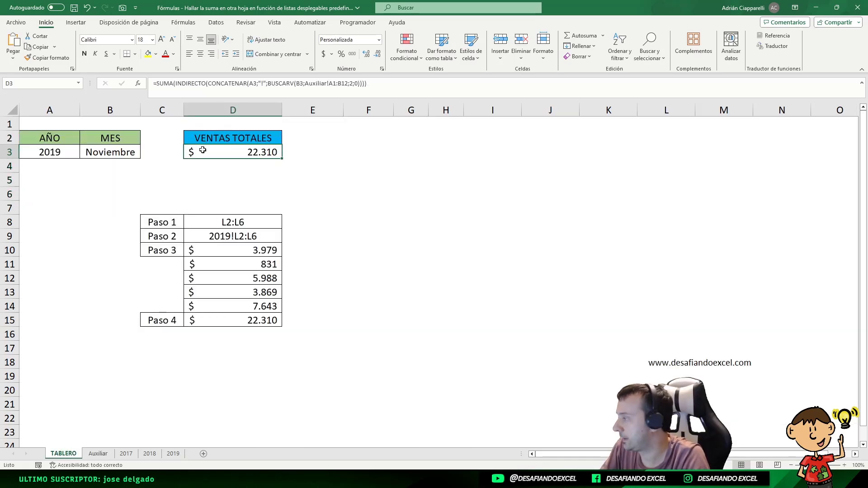
- Inspect the A3 and B3 selectors and the VENTAS TOTALES formula in D3
{"action": "left_click", "coordinate": [63, 151]}
{"action": "left_click", "coordinate": [82, 152]}
{"action": "left_click", "coordinate": [44, 151]}
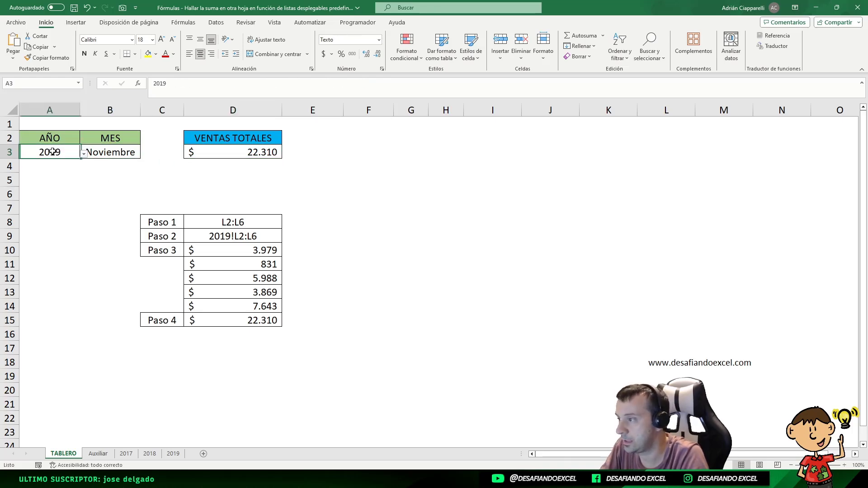
{"action": "left_click", "coordinate": [217, 149]}
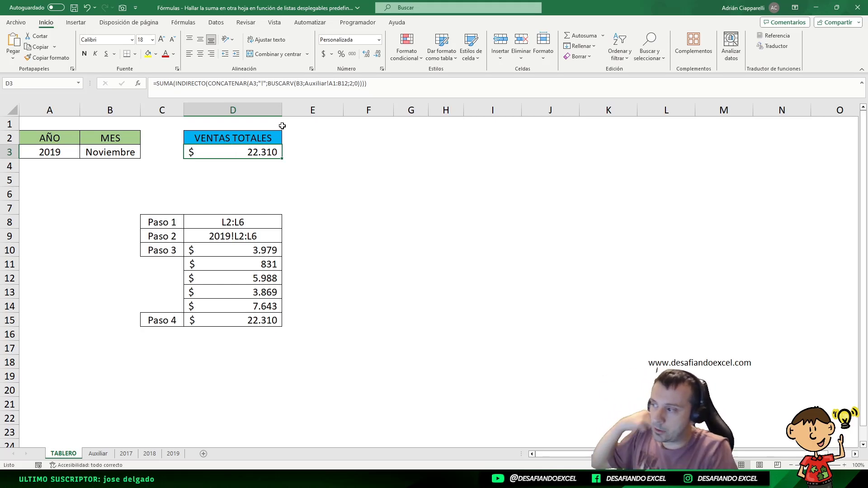
{"action": "left_click", "coordinate": [50, 155]}
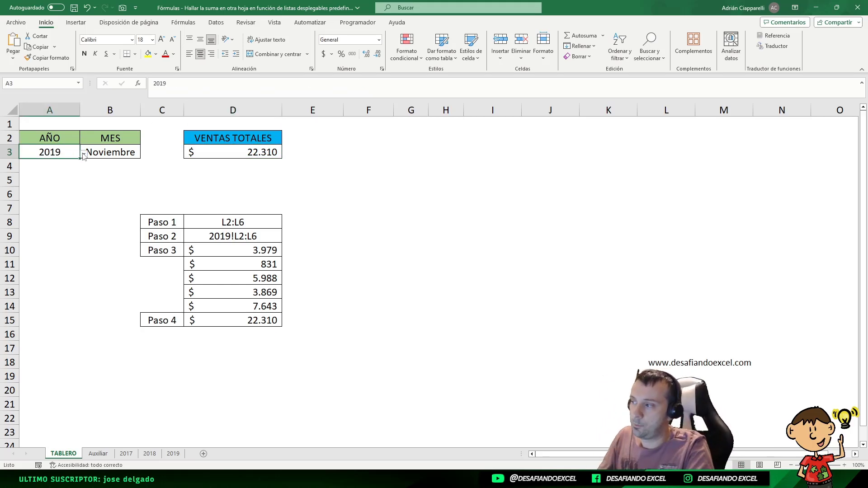
{"action": "left_click", "coordinate": [229, 151]}
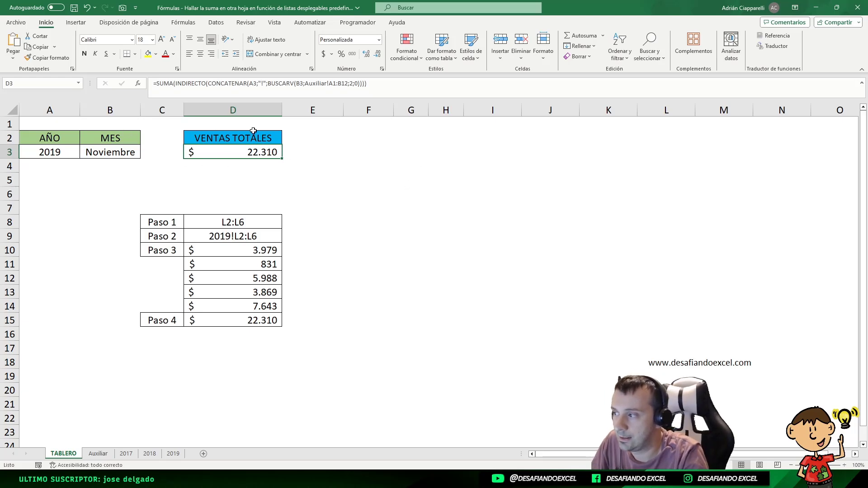
- Choose 2018 in A3 and Mayo in B3, so VENTAS TOTALES shows $ 22.647
{"action": "left_click", "coordinate": [76, 150]}
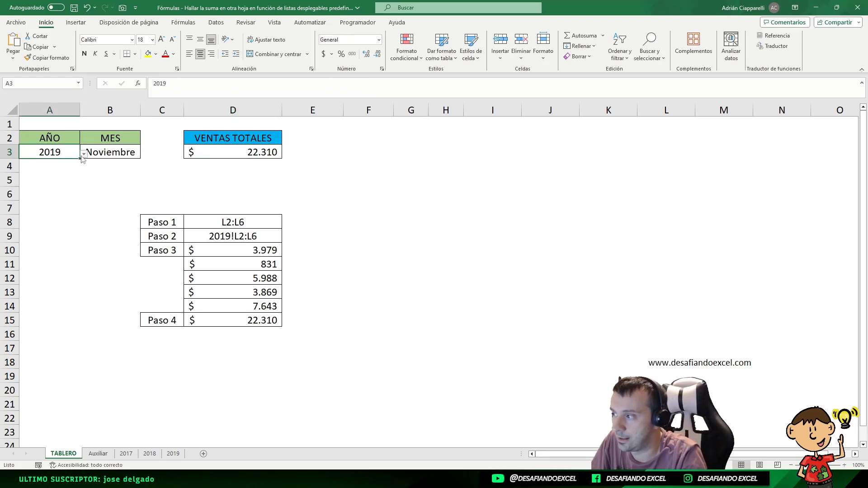
{"action": "left_click", "coordinate": [84, 154]}
{"action": "left_click", "coordinate": [55, 171]}
{"action": "left_click", "coordinate": [120, 150]}
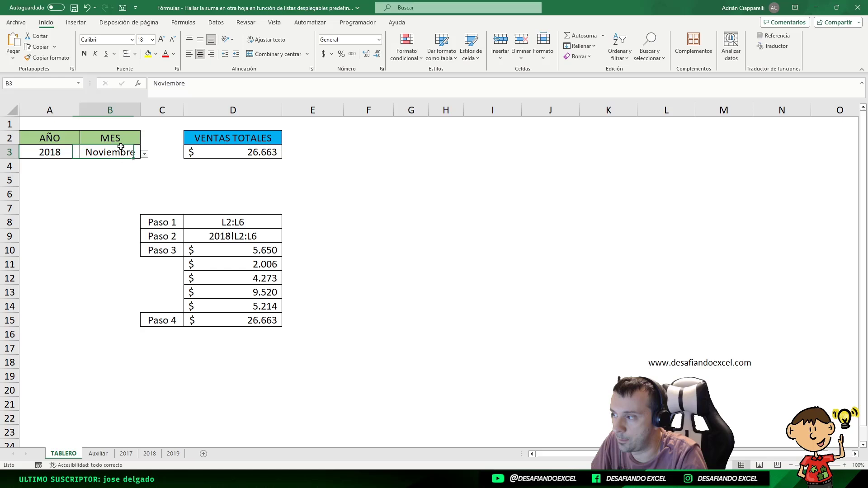
{"action": "left_click", "coordinate": [144, 153]}
{"action": "left_click", "coordinate": [104, 196]}
{"action": "left_click", "coordinate": [225, 157]}
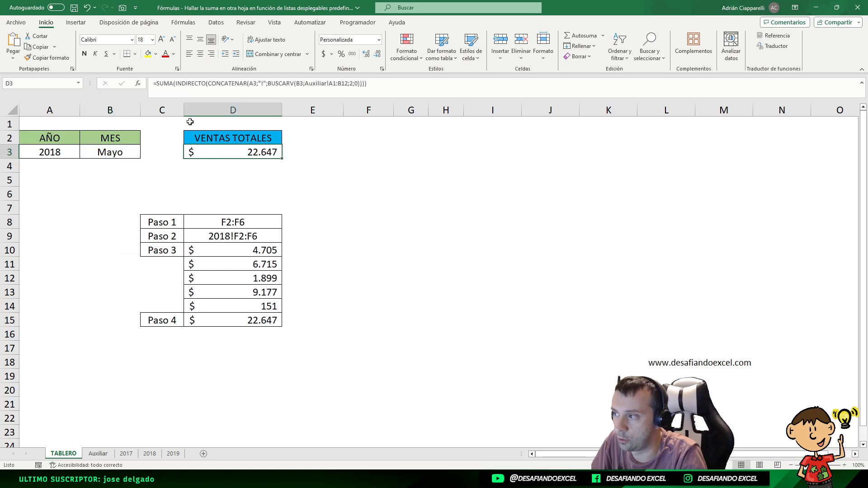